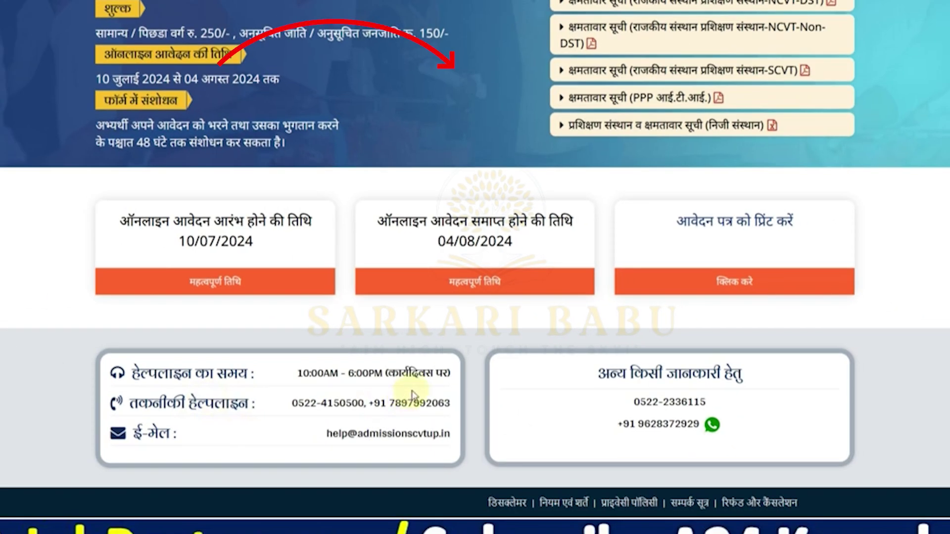
Open the online application registration form from the portal's home page
scroll(429, 387, up, 5)
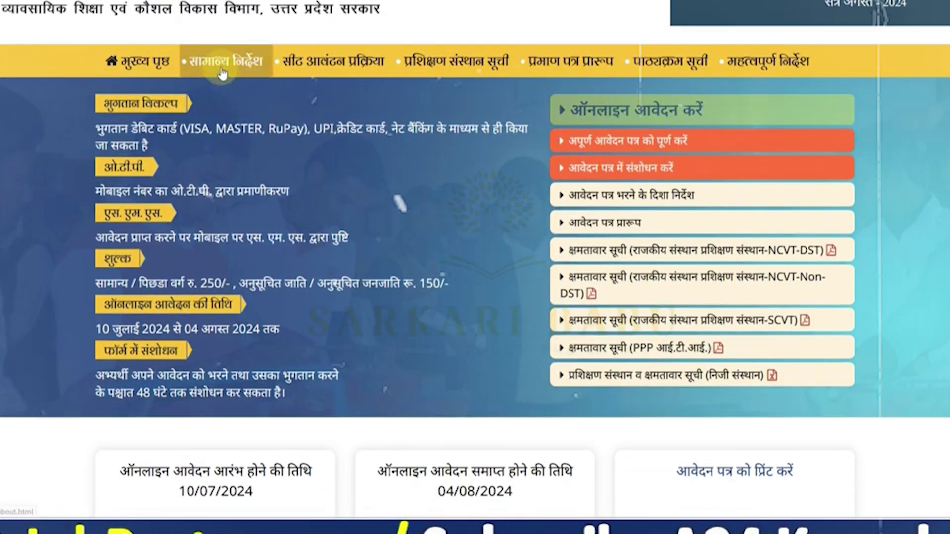
click(222, 58)
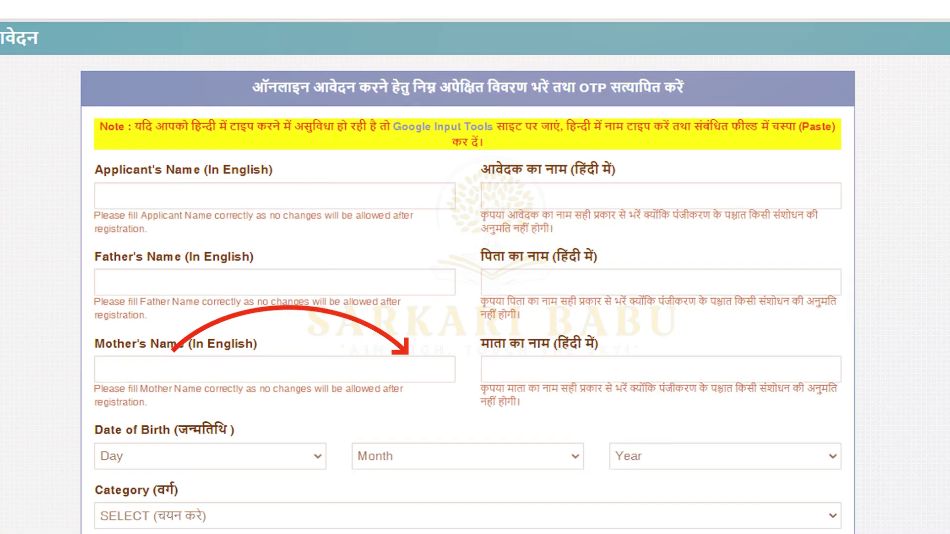
Enter the applicant's and father's names in English and transliterate them into Hindi
click(289, 221)
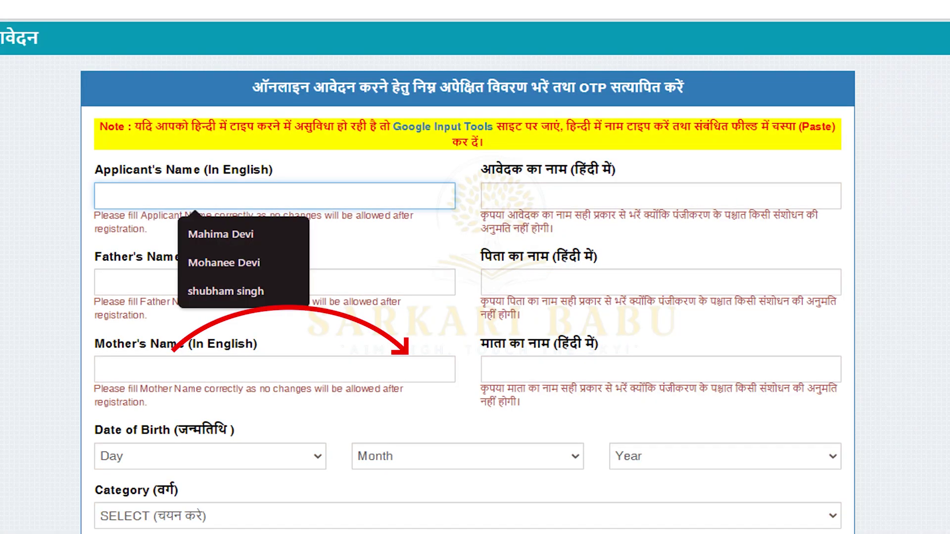
click(274, 195)
text(ABC)
click(660, 196)
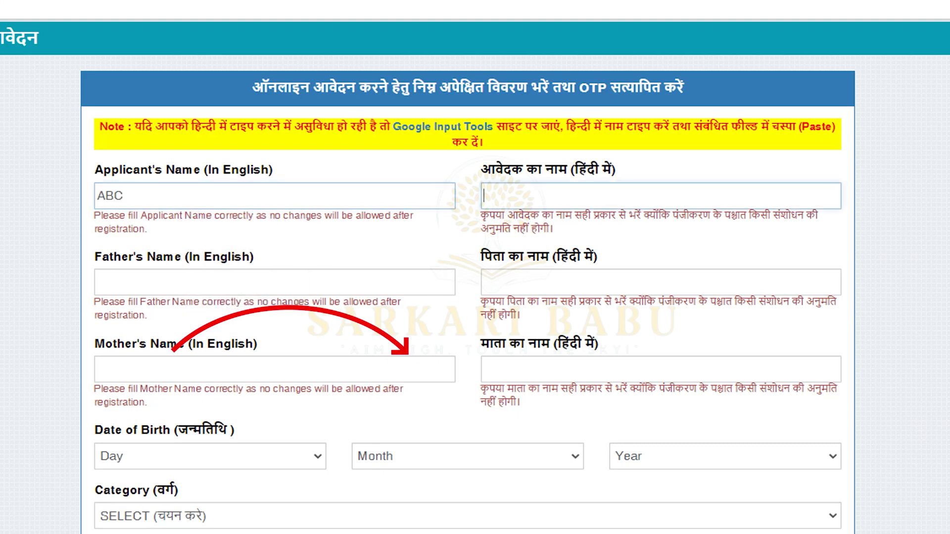
text(ABC)
click(275, 282)
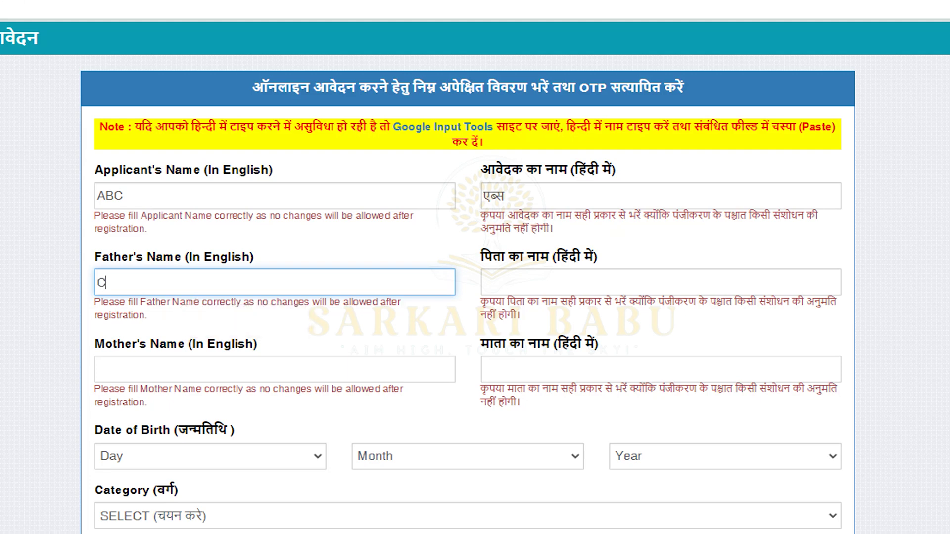
text(DE)
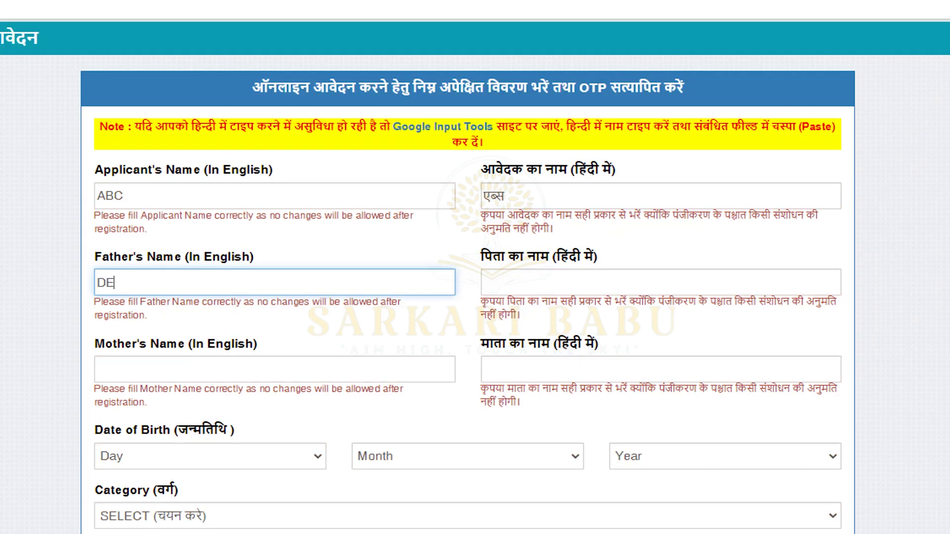
text(F)
click(660, 282)
text(DEF)
key(Tab)
Enter the mother's name in English and transliterate it into Hindi
scroll(475, 297, down, 3)
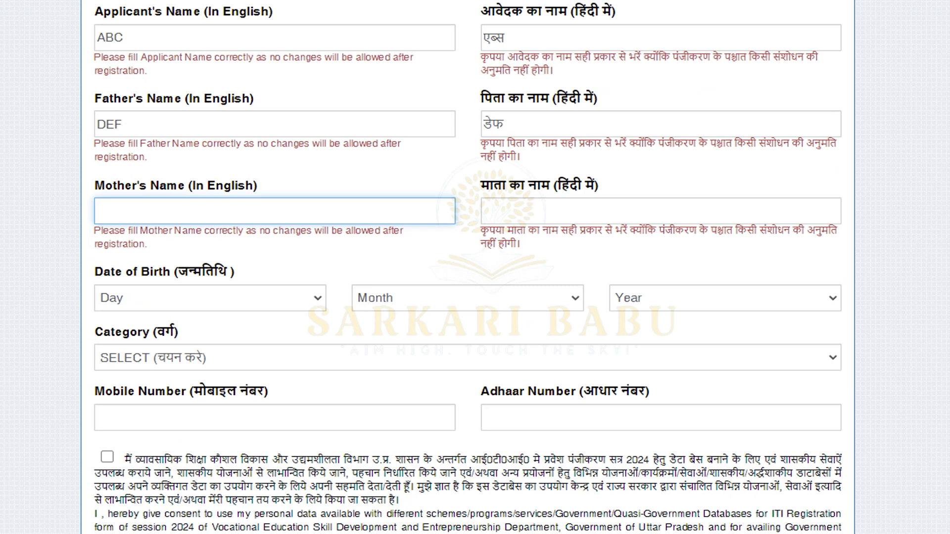
text(GHI)
key(Tab)
text(GHI)
key(space)
click(210, 298)
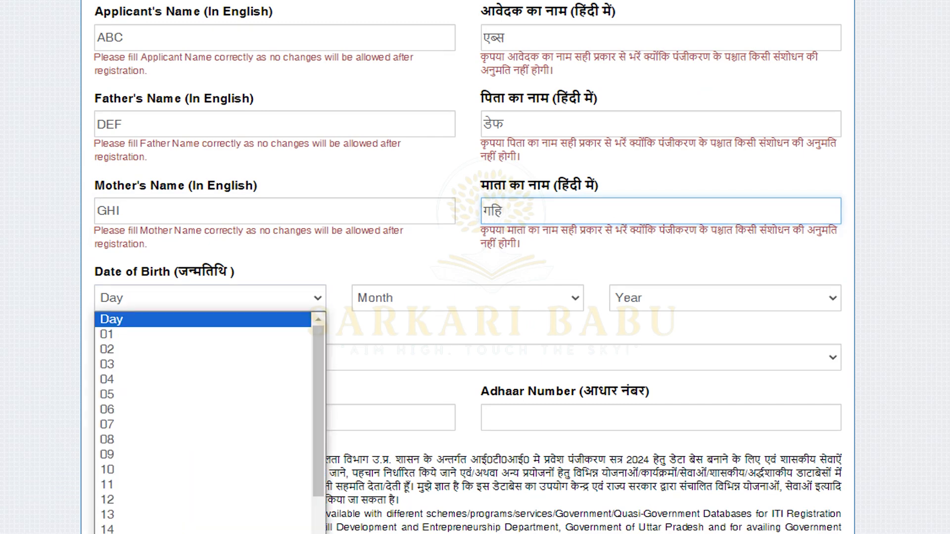
Set the date of birth to 10 Dec 1997
click(203, 470)
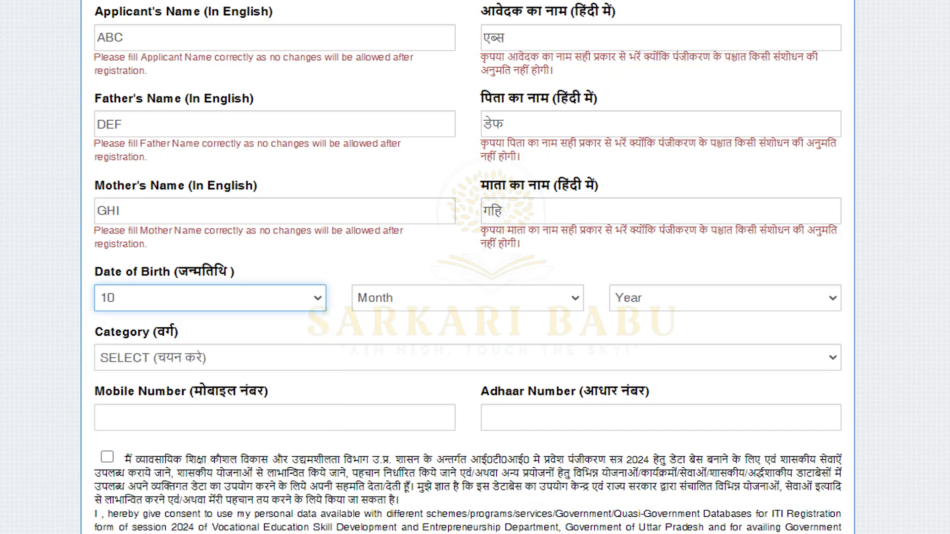
click(467, 298)
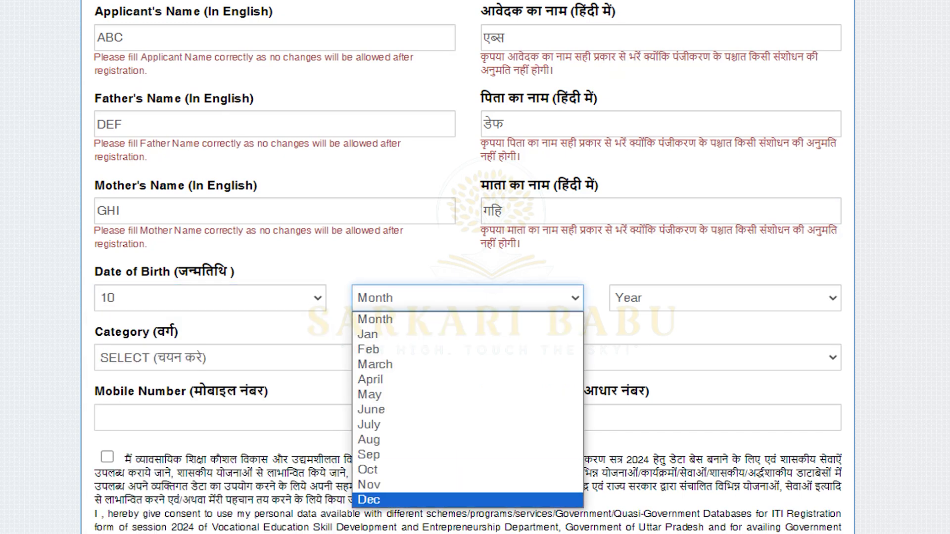
click(467, 500)
click(724, 298)
click(629, 528)
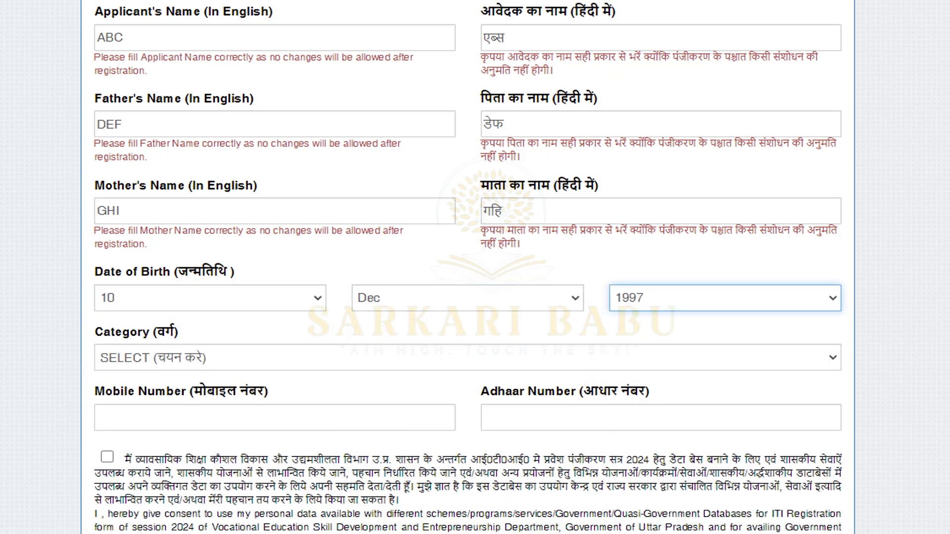
Set category to GEN, enter the mobile and Aadhaar numbers, and request the OTP
click(468, 357)
click(468, 330)
click(468, 358)
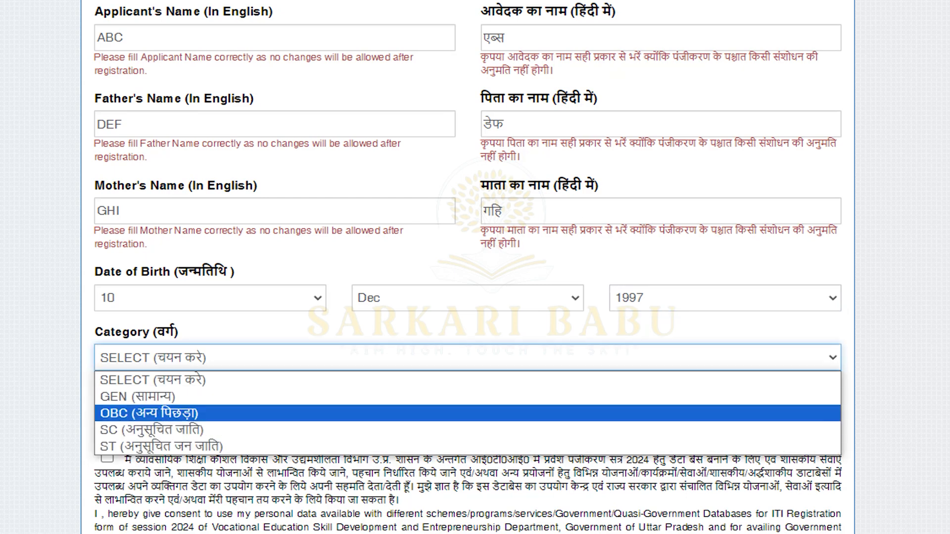
key(Return)
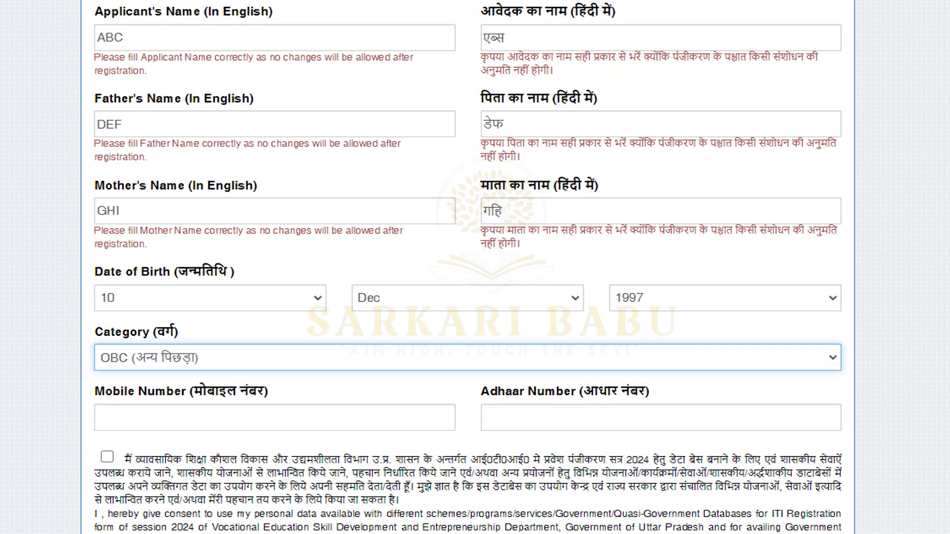
click(98, 417)
click(467, 358)
click(149, 396)
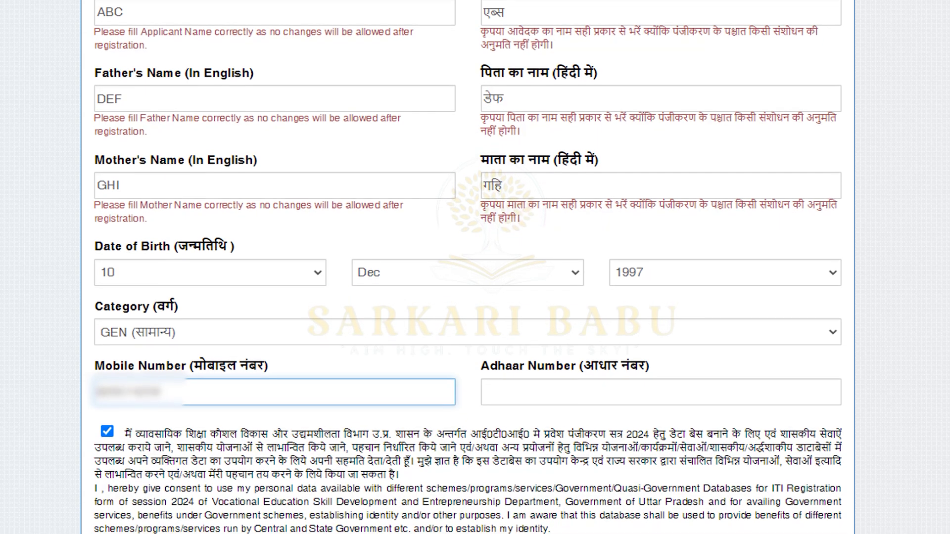
click(660, 378)
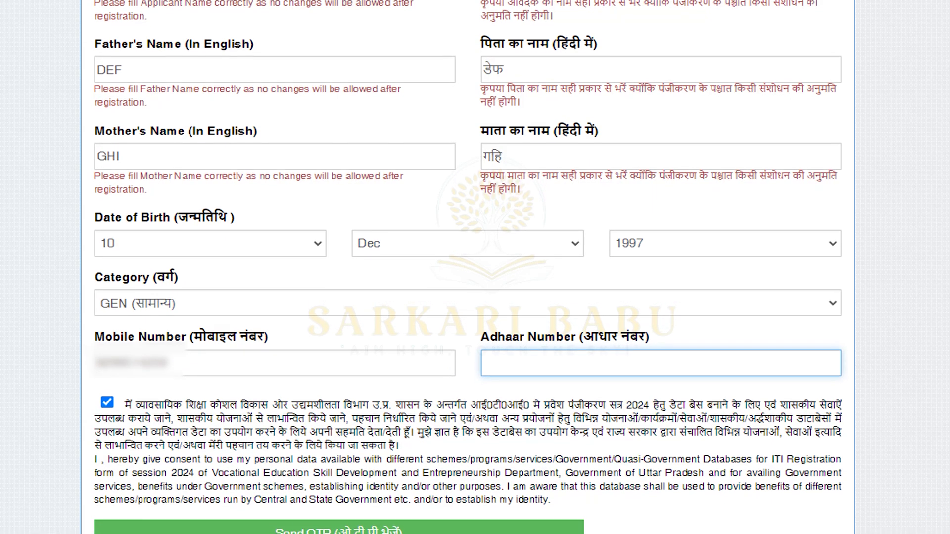
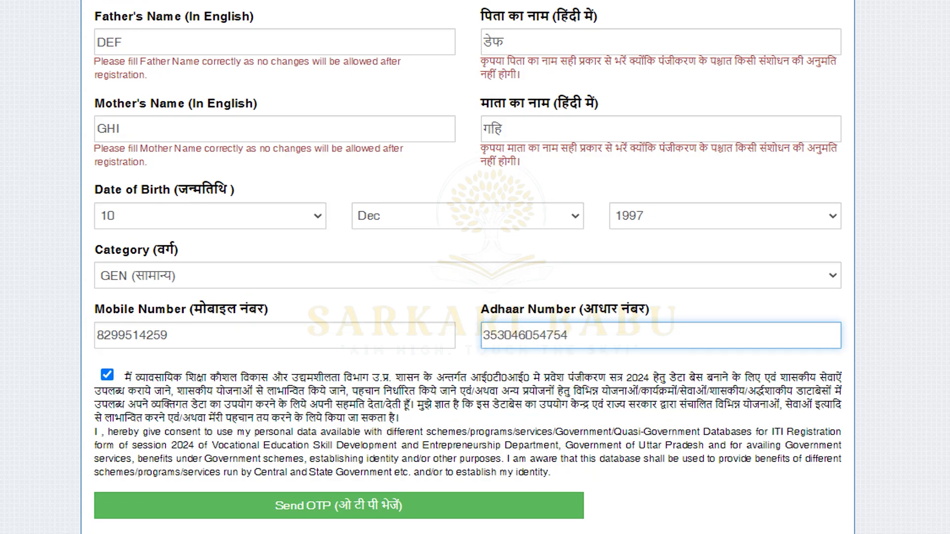
click(339, 505)
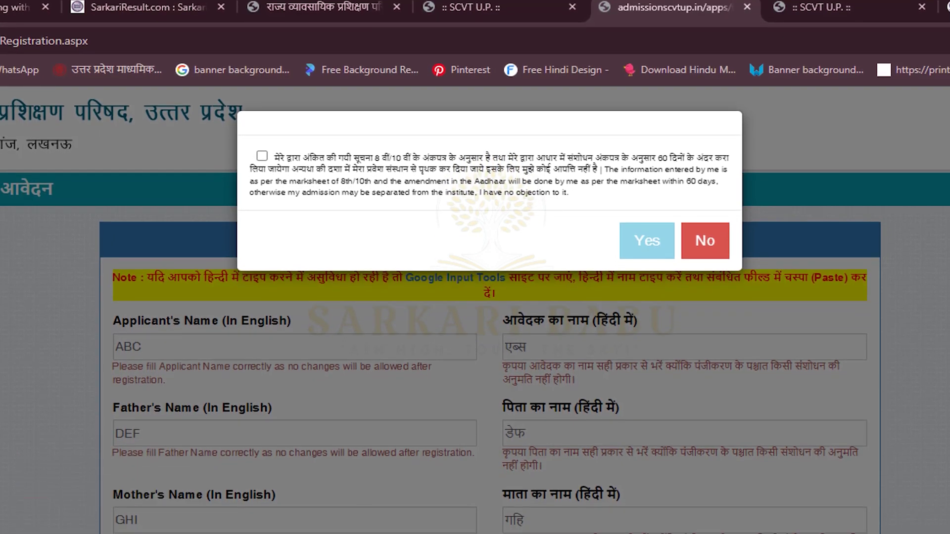
Accept the marksheet and Aadhaar declaration and dismiss the OTP-sent notice
click(262, 156)
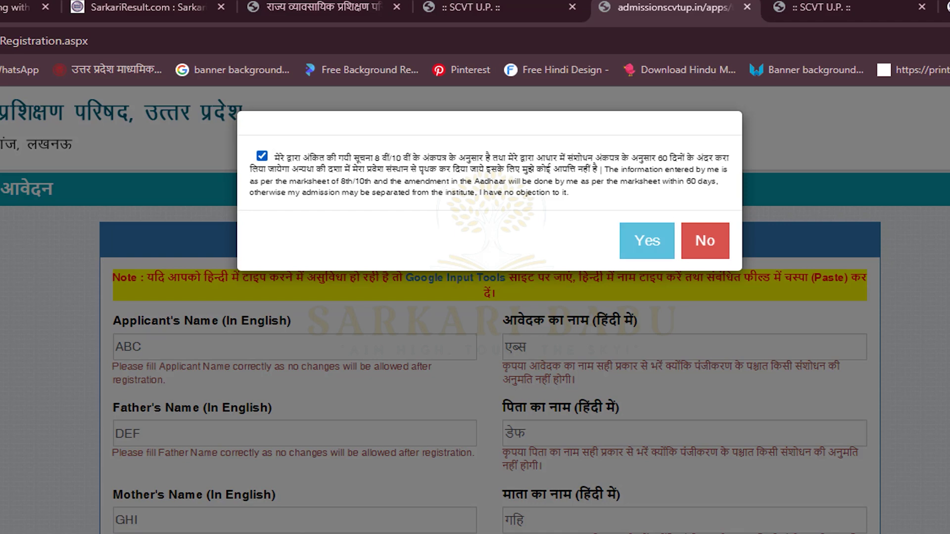
key(Tab)
key(Return)
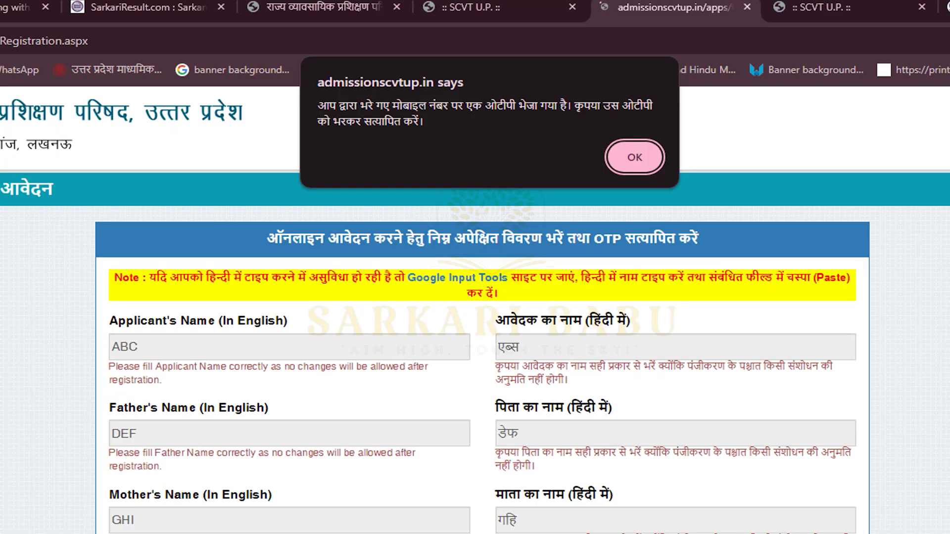
key(Return)
Choose to apply for both Government and Private ITIs and submit
scroll(474, 307, down, 4)
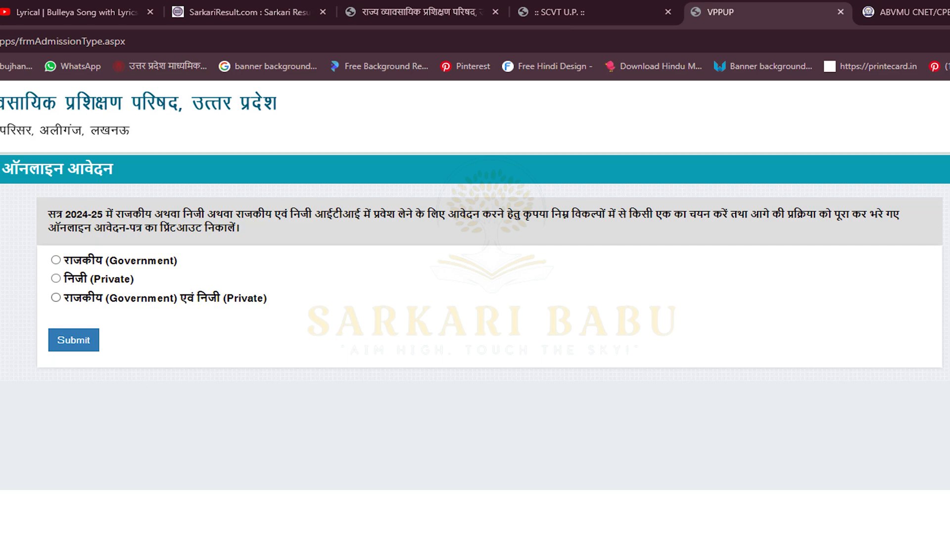
click(56, 297)
click(73, 340)
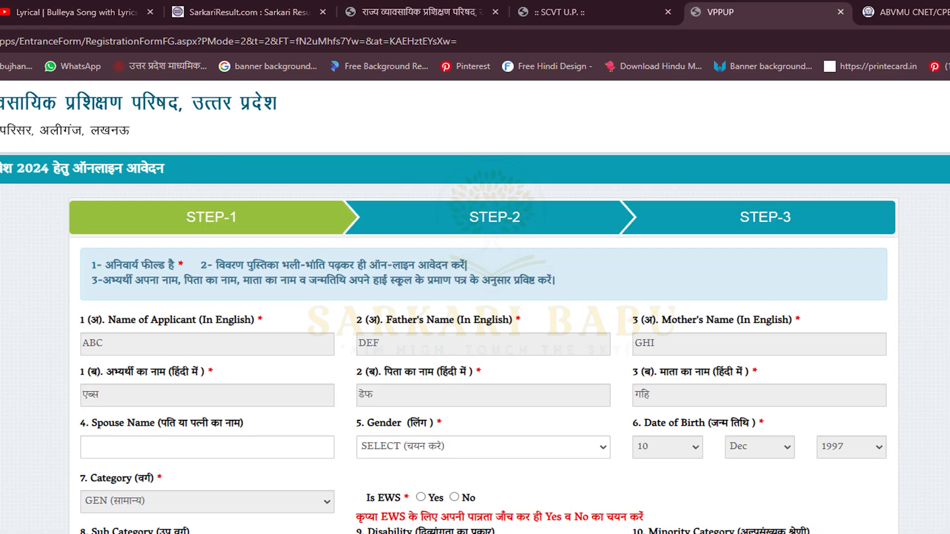
Set gender to Male and answer No to the EWS question
click(482, 447)
click(381, 486)
scroll(475, 297, down, 1)
scroll(475, 321, down, 2)
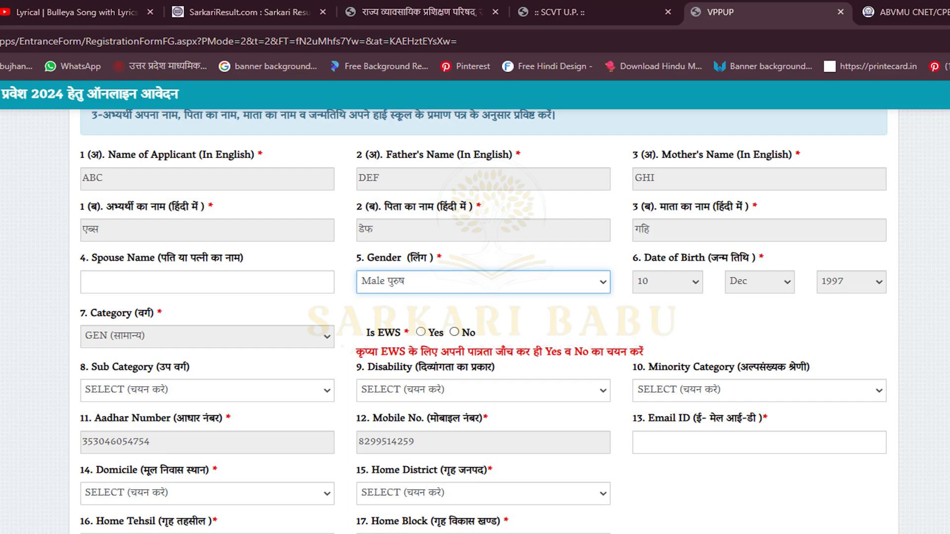
click(454, 332)
Leave sub category and disability unselected and set minority category to NA
click(207, 391)
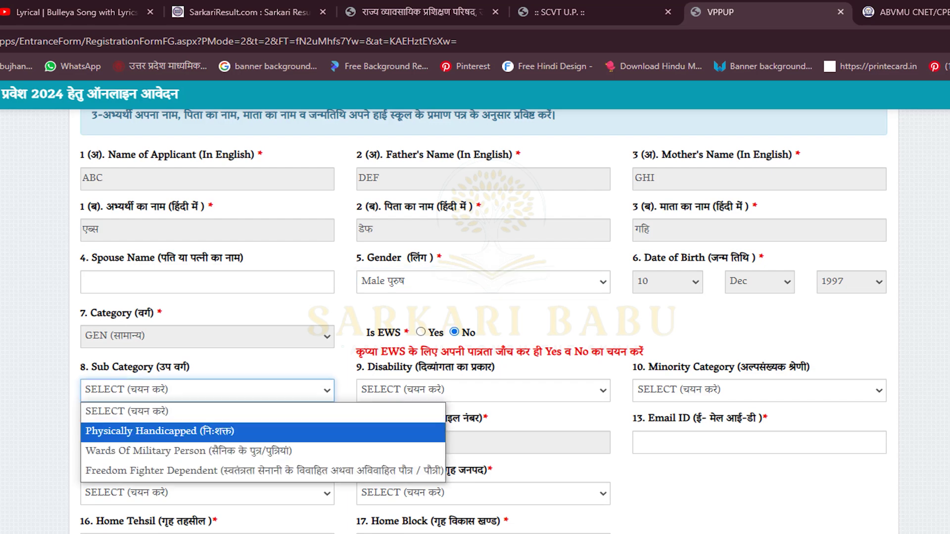
key(Down)
key(Up)
key(Up)
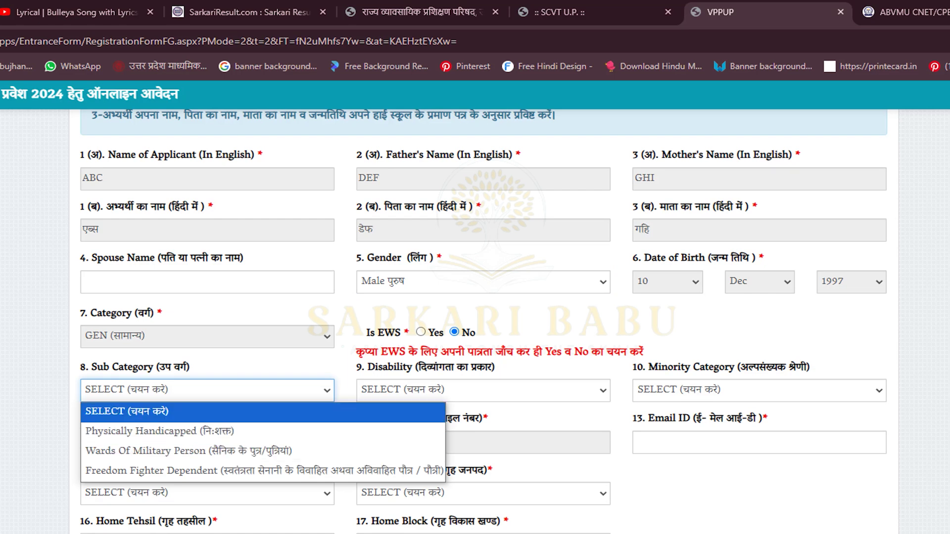
key(Return)
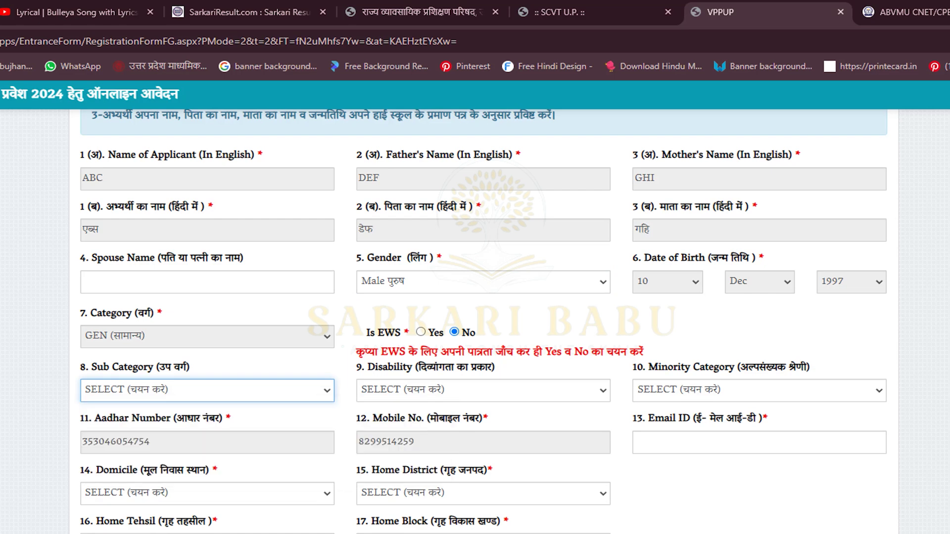
click(483, 390)
click(483, 390)
click(758, 390)
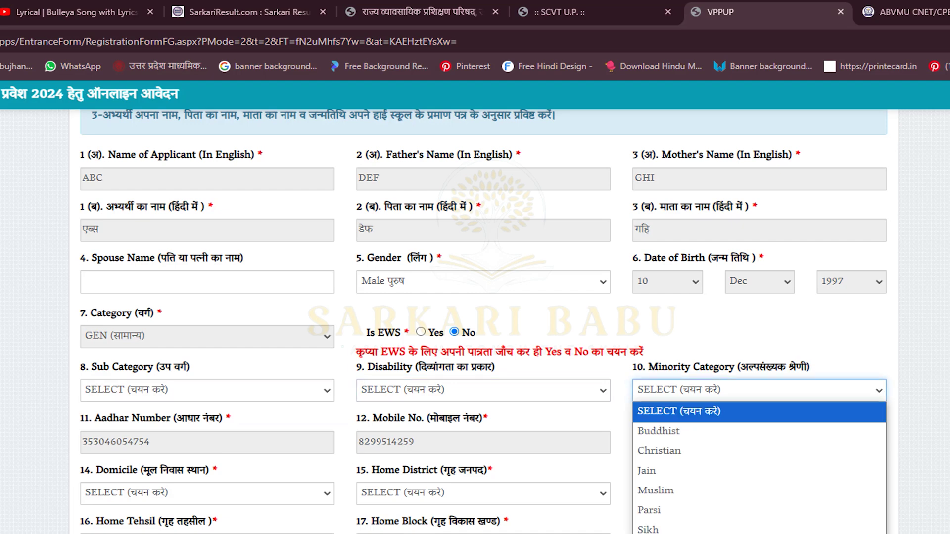
click(758, 533)
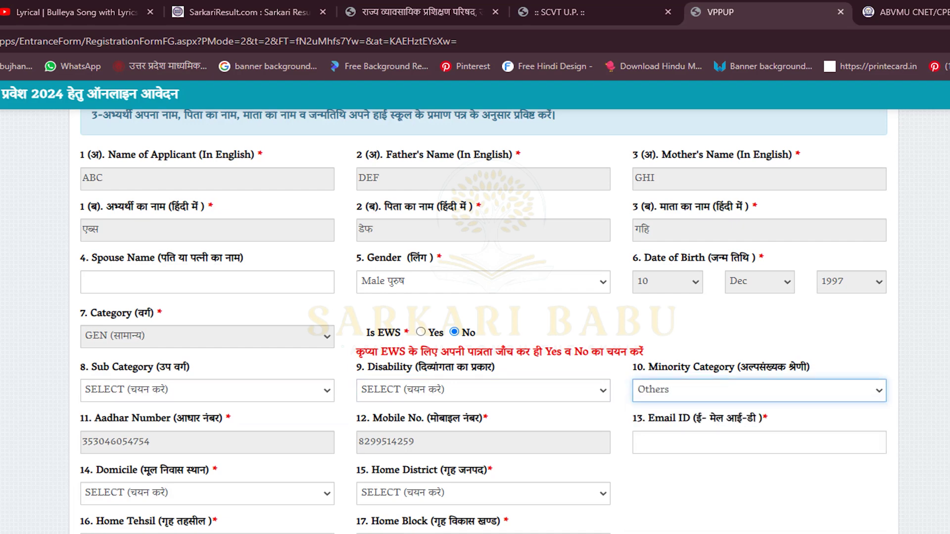
click(759, 390)
click(759, 533)
Fill in the applicant's e-mail from saved suggestions and set domicile to Uttar Pradesh
scroll(483, 322, down, 3)
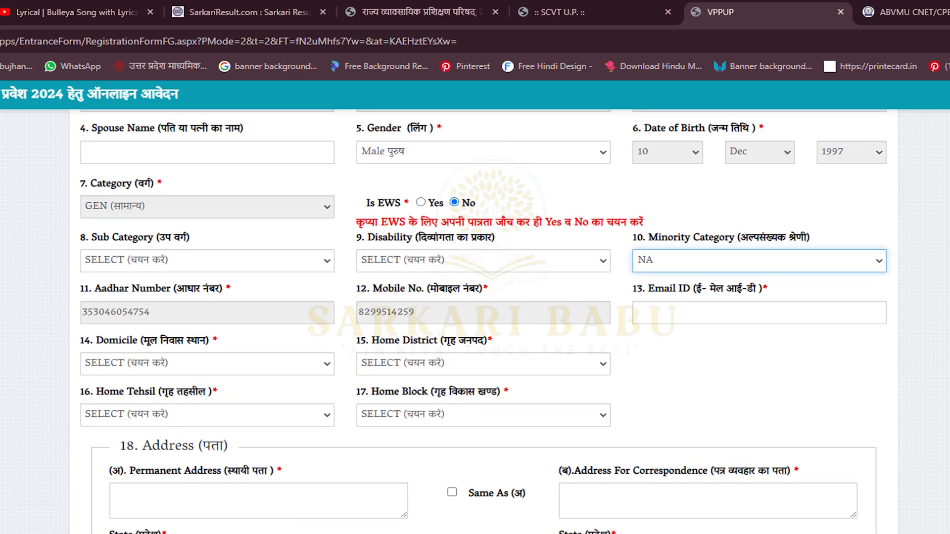
click(758, 306)
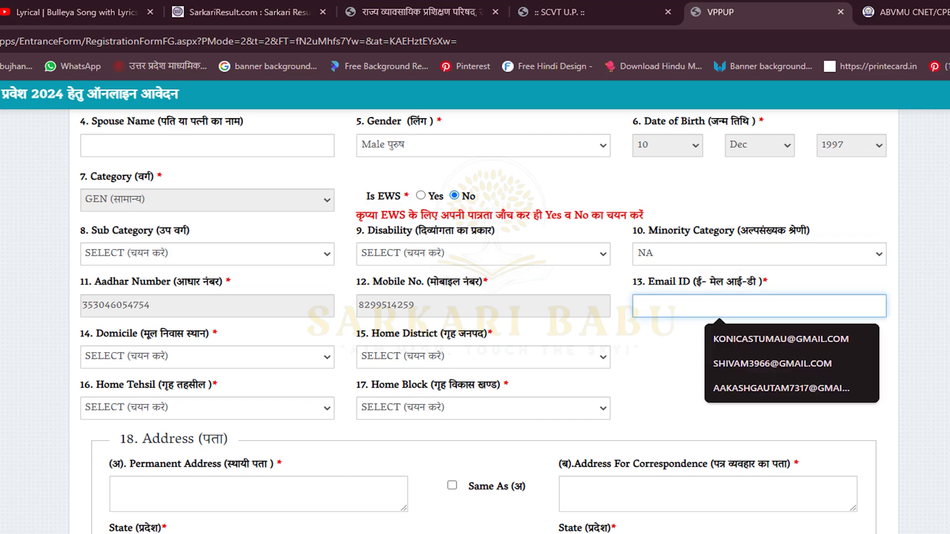
click(772, 393)
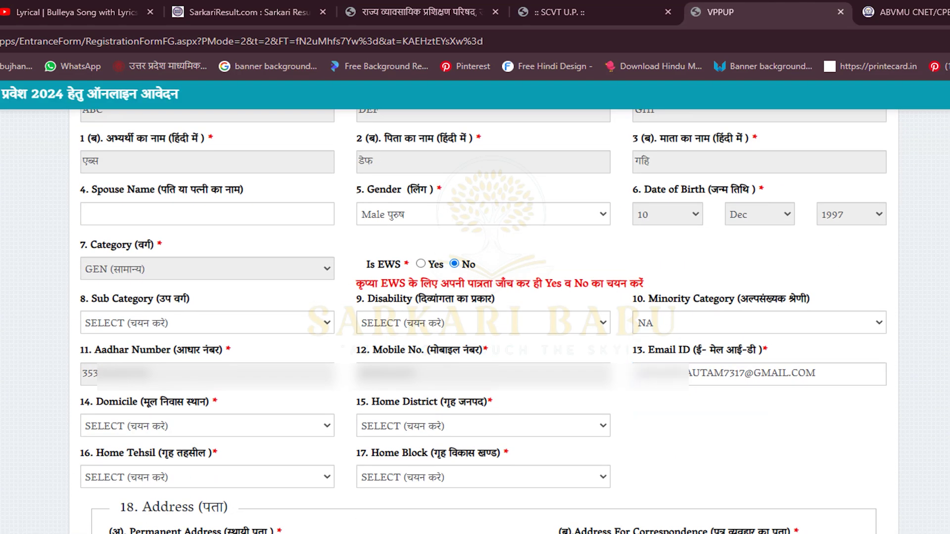
click(207, 426)
click(170, 458)
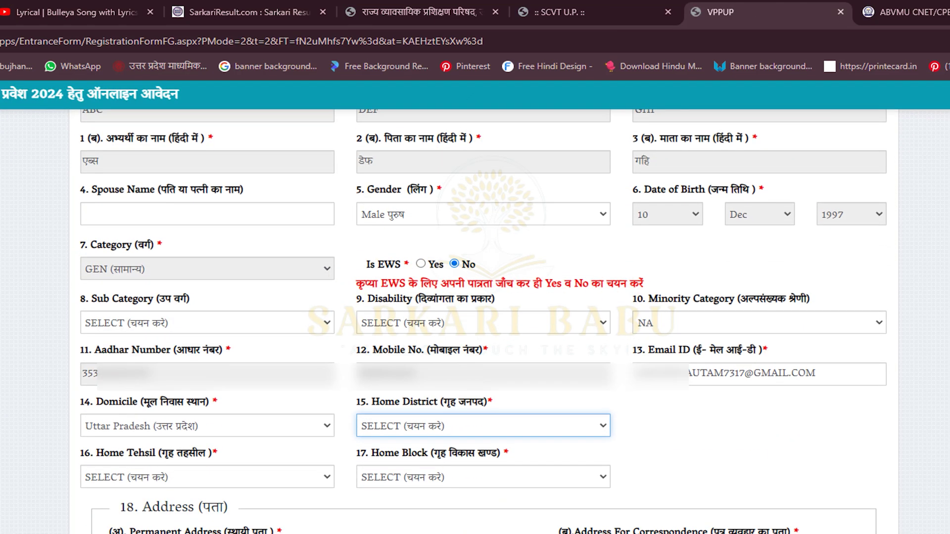
Set home district Prayagraj, home tehsil Bara and home block JASRA
click(483, 425)
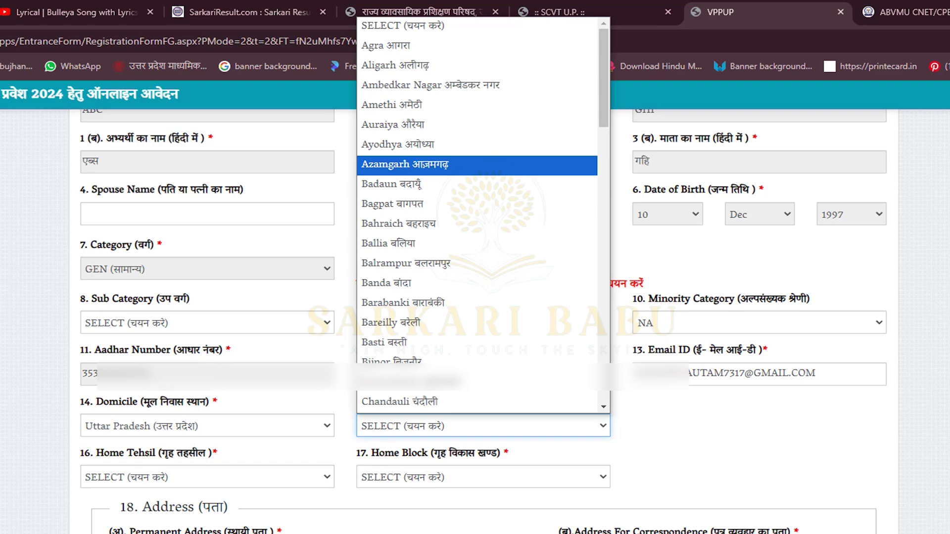
scroll(478, 215, down, 14)
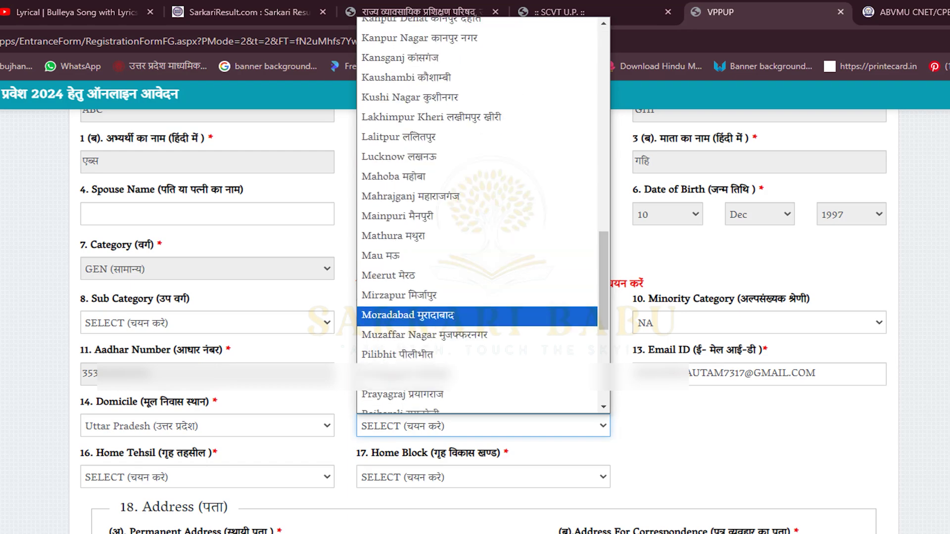
scroll(478, 296, down, 2)
click(478, 258)
scroll(478, 258, down, 2)
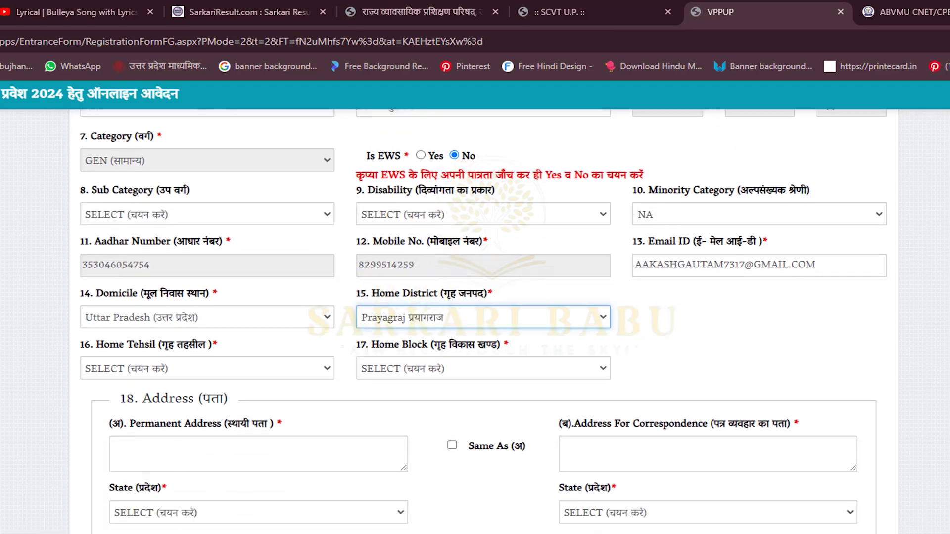
click(207, 340)
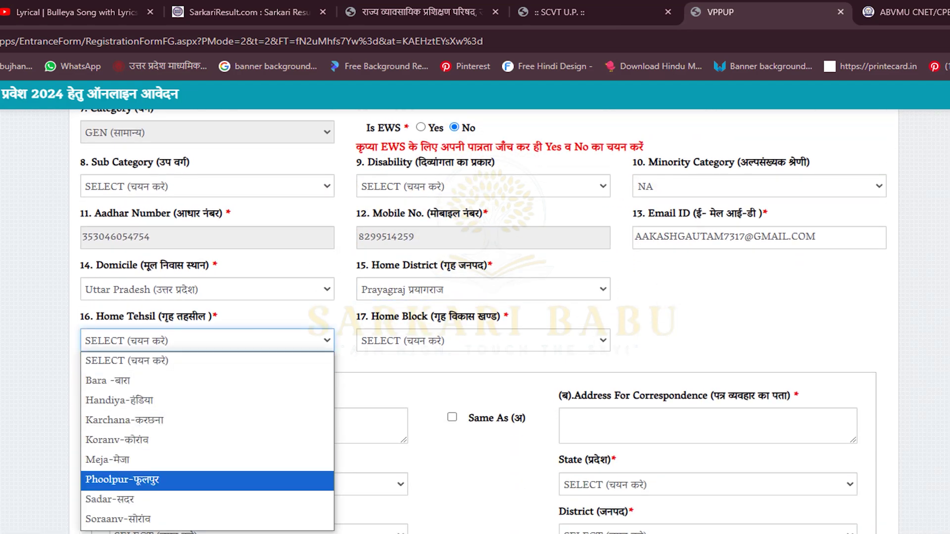
click(107, 381)
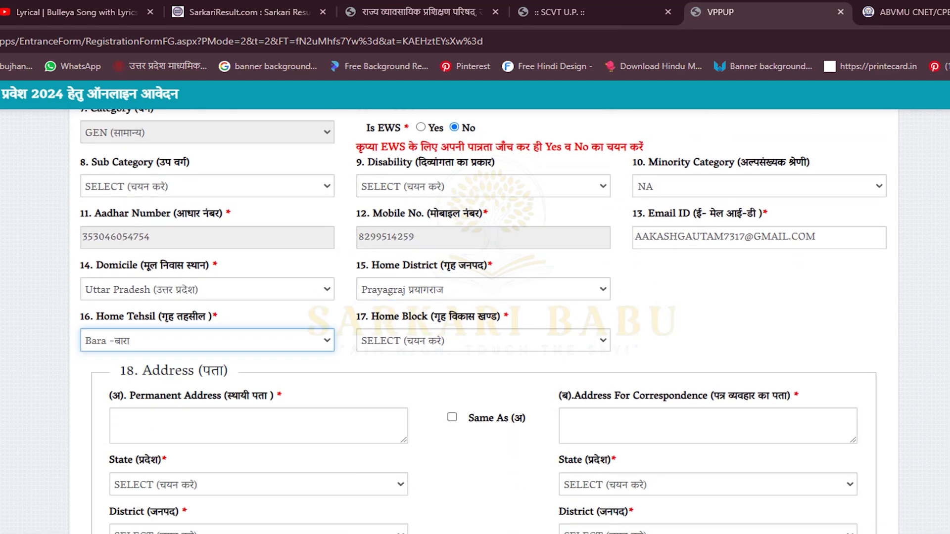
click(482, 340)
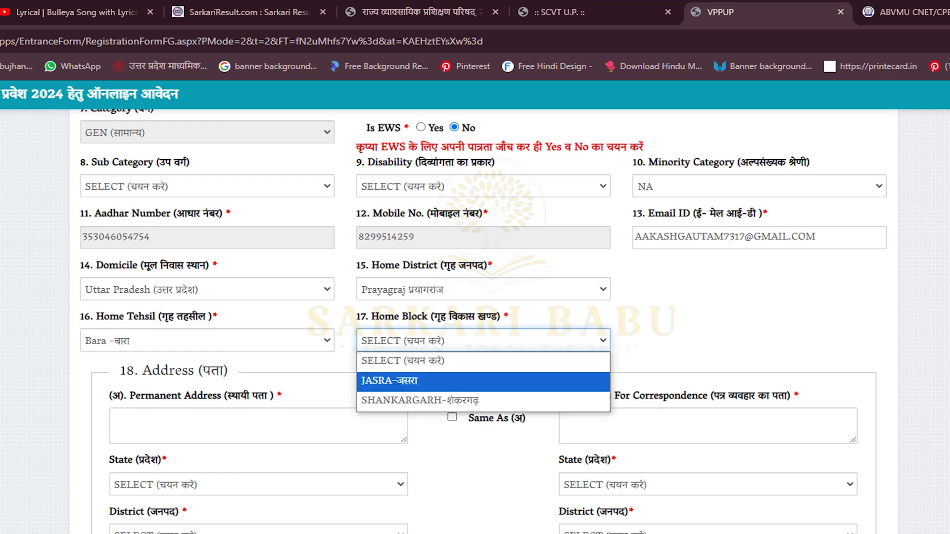
click(395, 379)
Enter the permanent address, copy it as the correspondence address, and confirm to continue
click(258, 425)
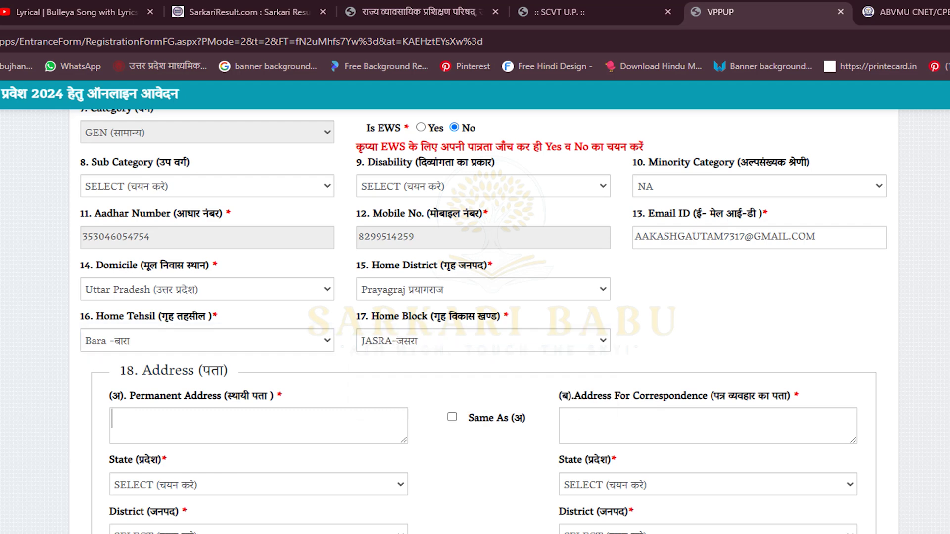
text(00 R)
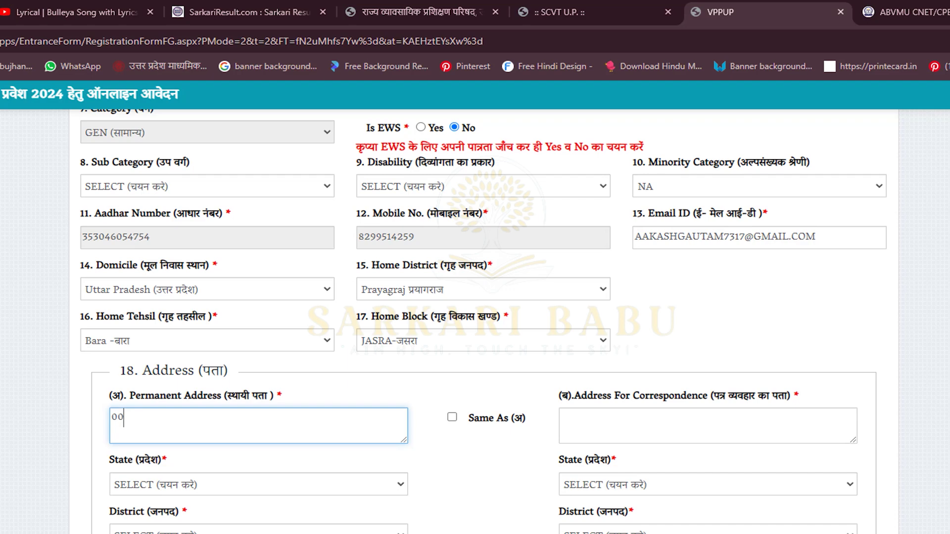
text(OAD)
text(BAZAR CHOWK PRAYAGRAJ)
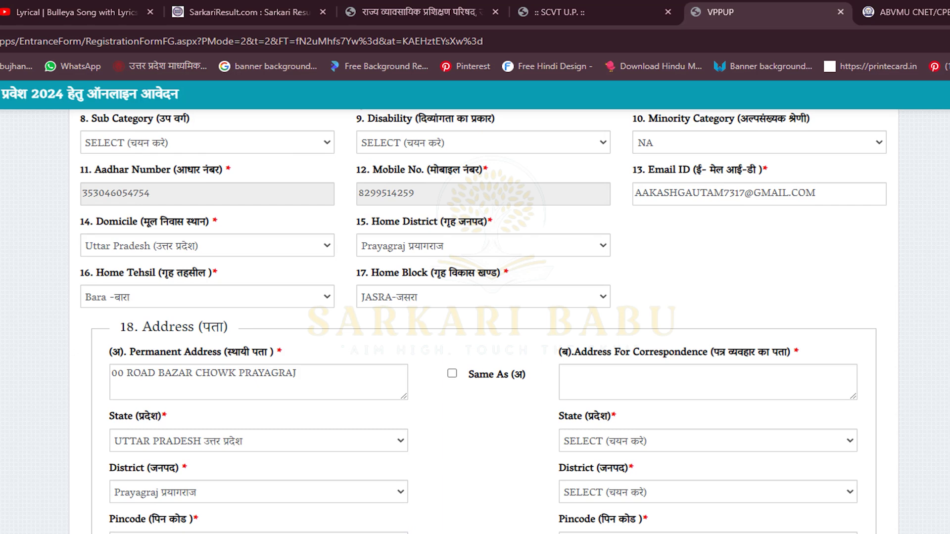
click(451, 373)
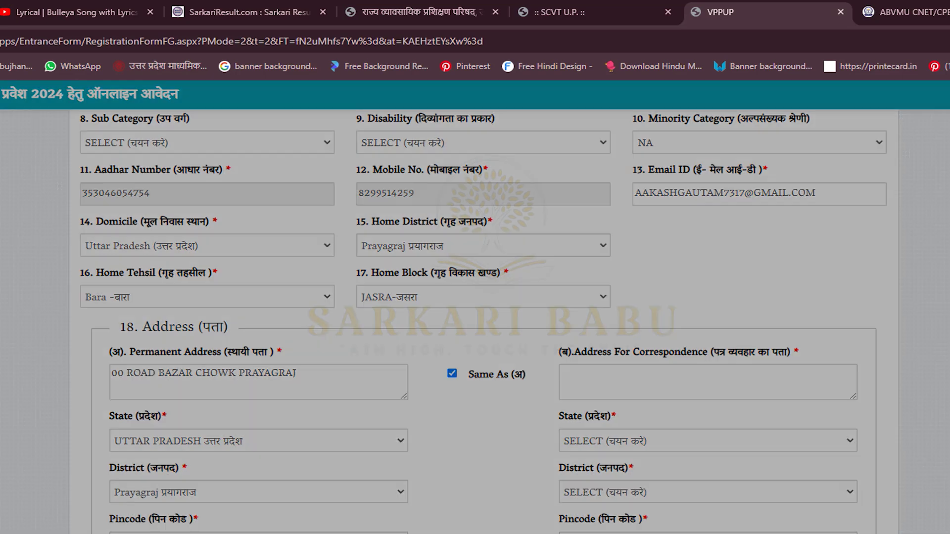
key(Return)
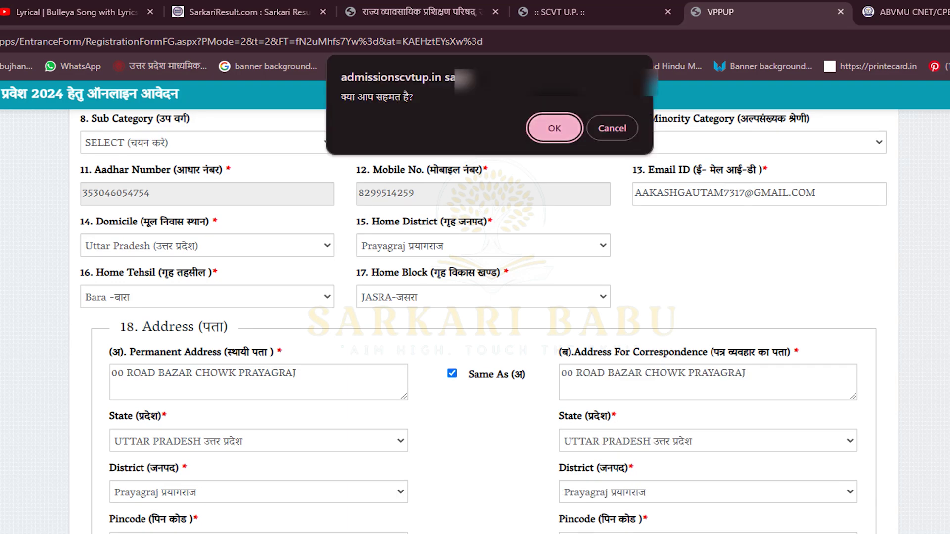
scroll(474, 296, down, 2)
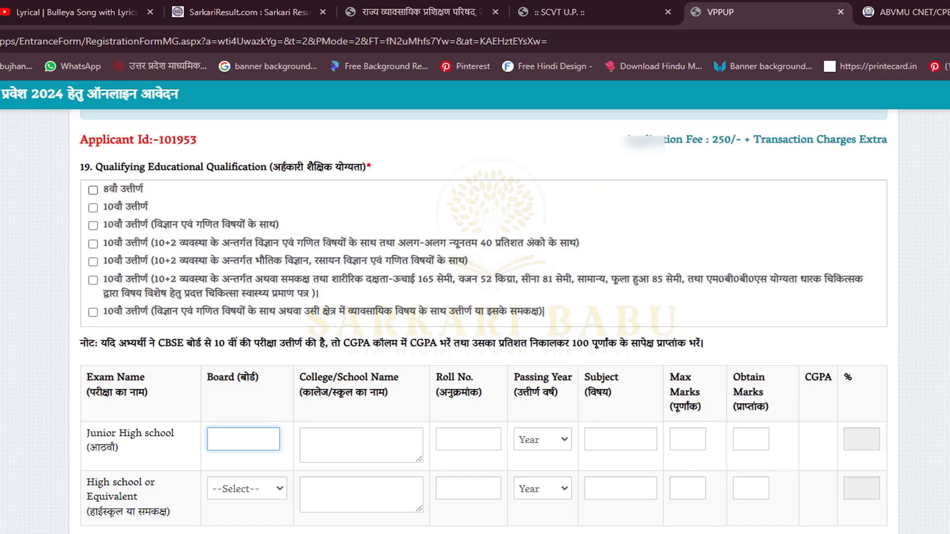
Select the 10+2 physics, chemistry and maths qualification, clearing the 8th and 10th ticks
click(93, 208)
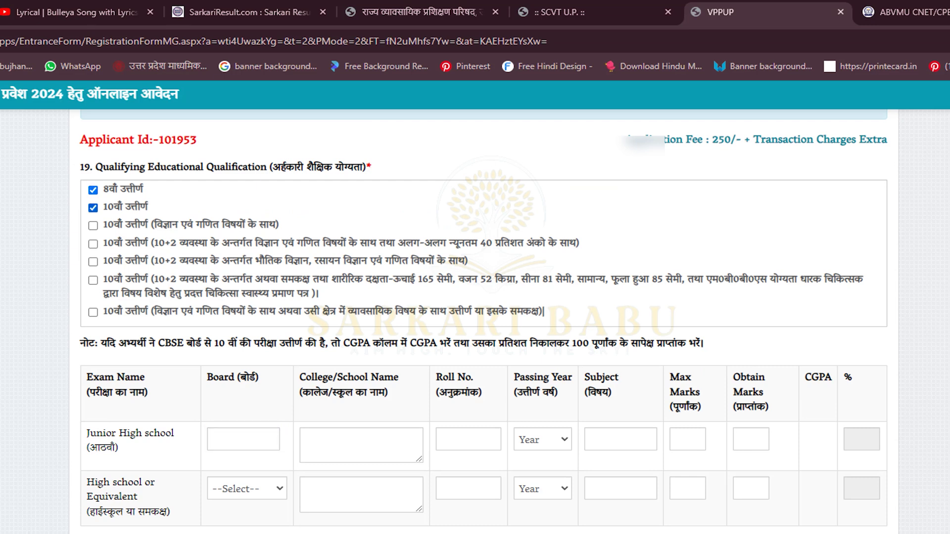
click(93, 208)
click(93, 190)
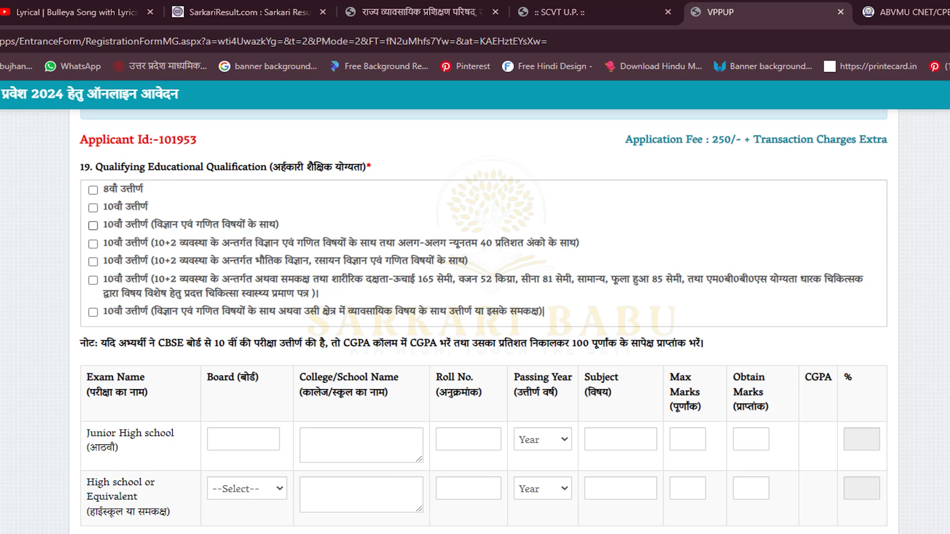
click(93, 261)
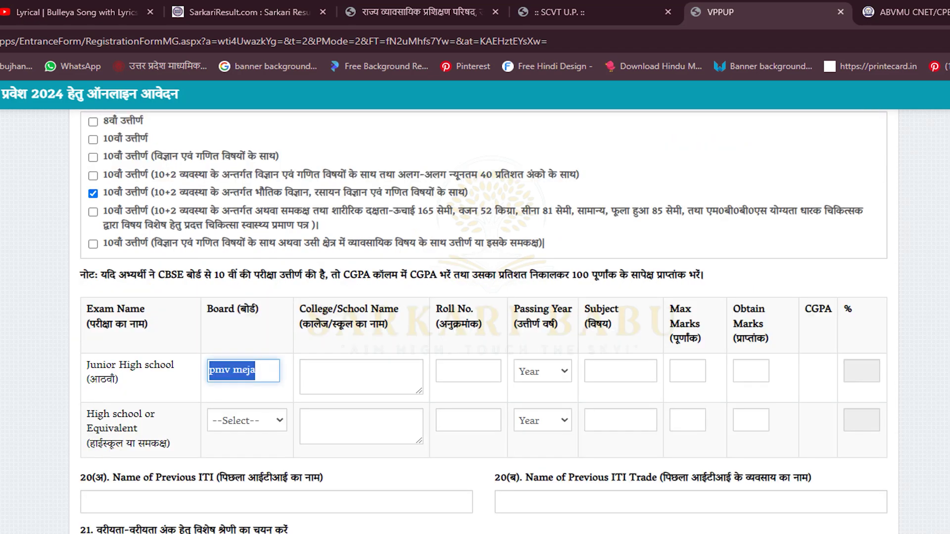
Fill the Junior High row: UP BOARD, school PMV, 600 marks obtained for 60%
text(UP BOAR)
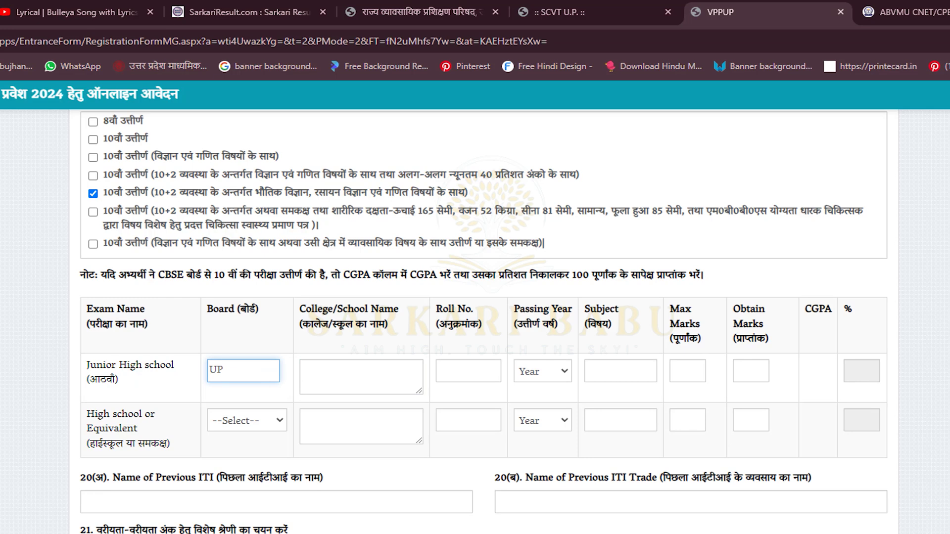
text(D)
key(Tab)
text(PMV)
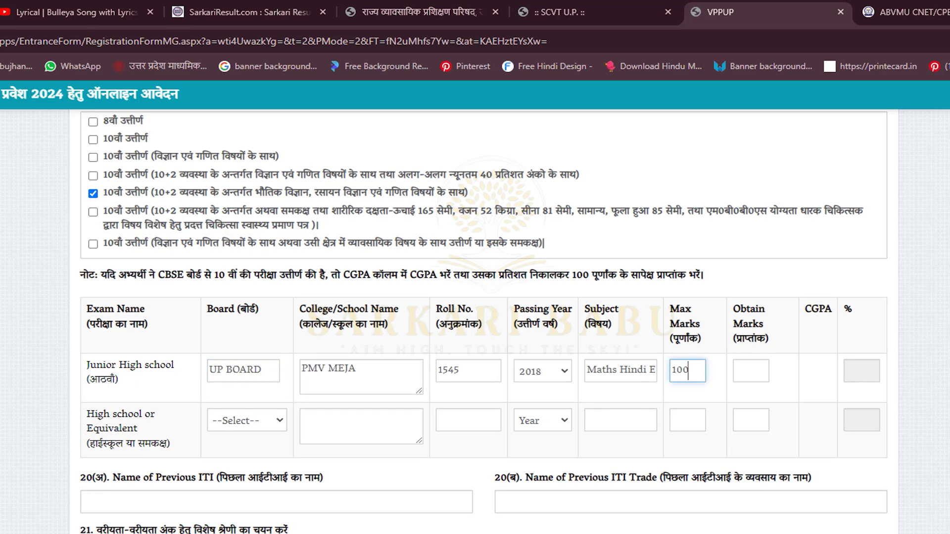
text(0)
key(Tab)
text(600)
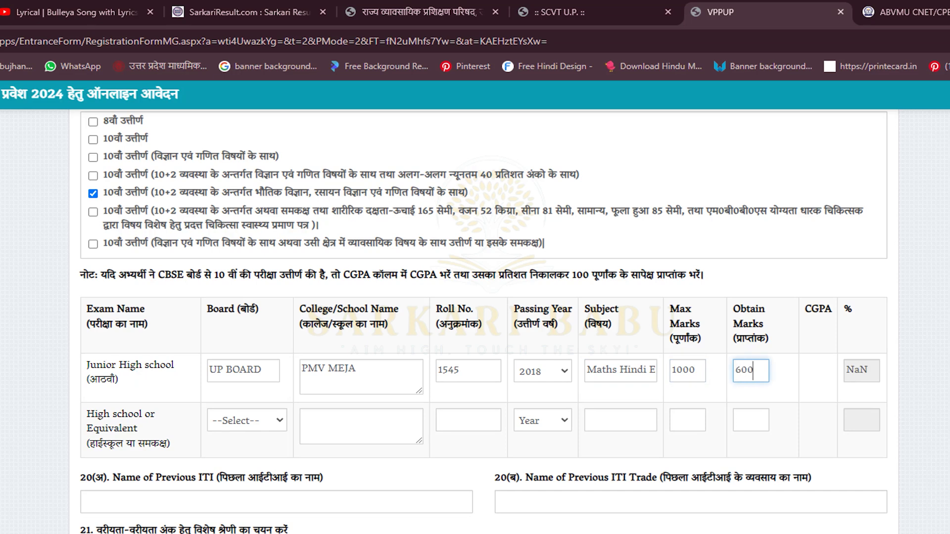
key(Tab)
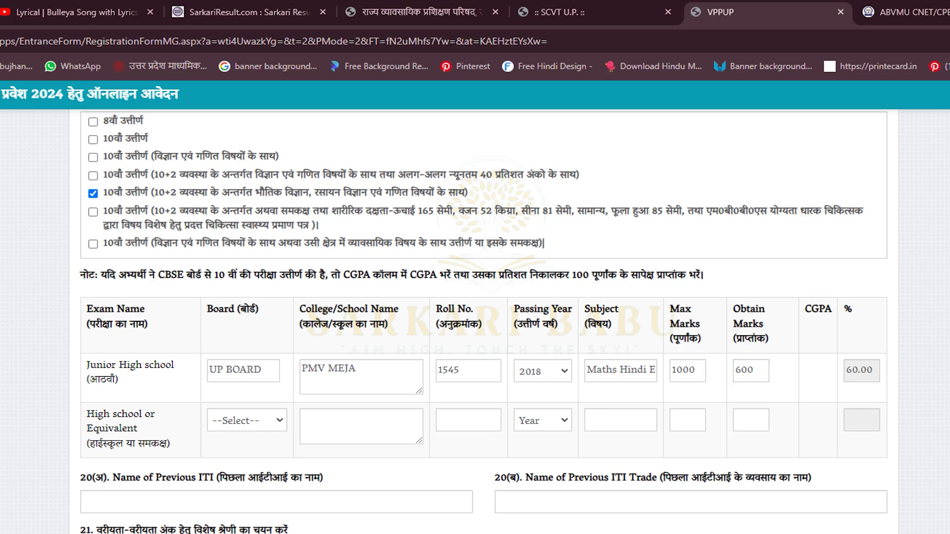
Fill the High School board UP Board, college 'ABC College', roll number and year 2020
click(246, 420)
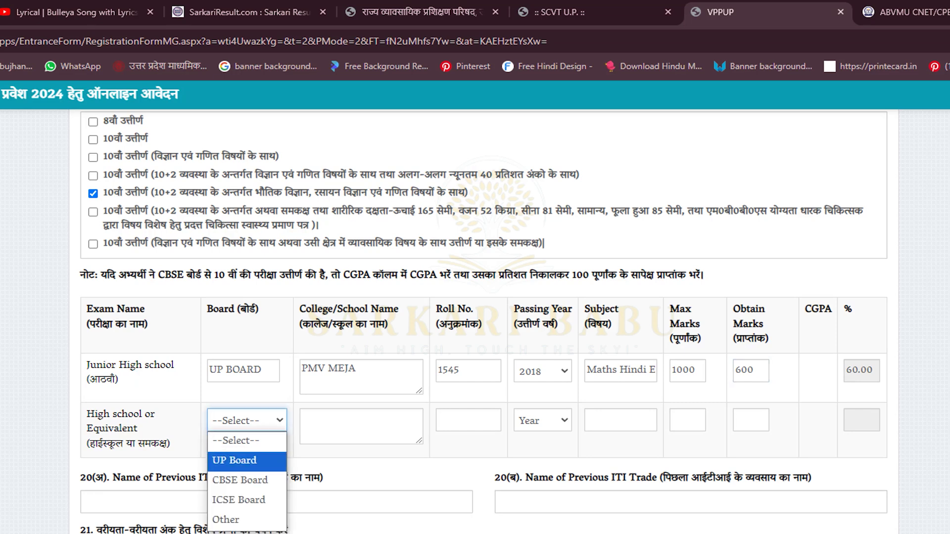
key(Return)
key(Tab)
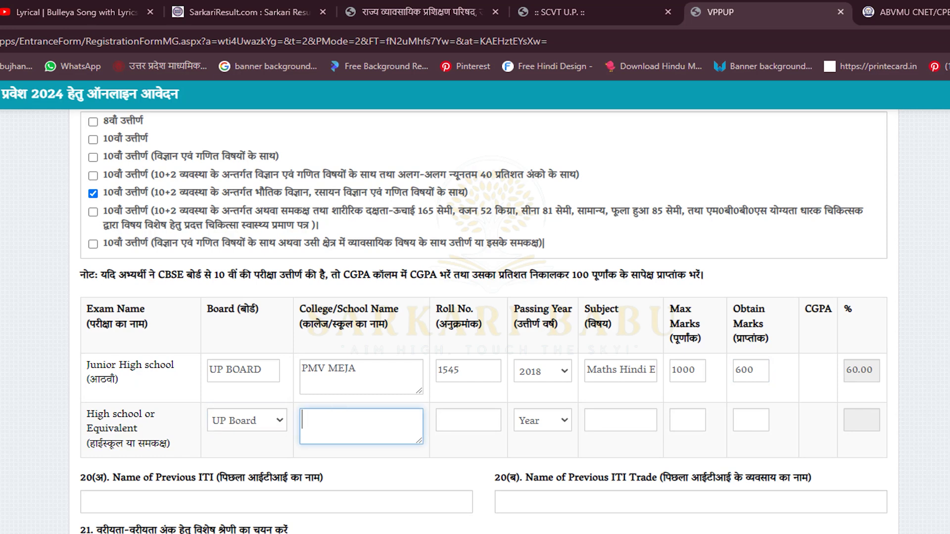
text(ABC College)
click(468, 420)
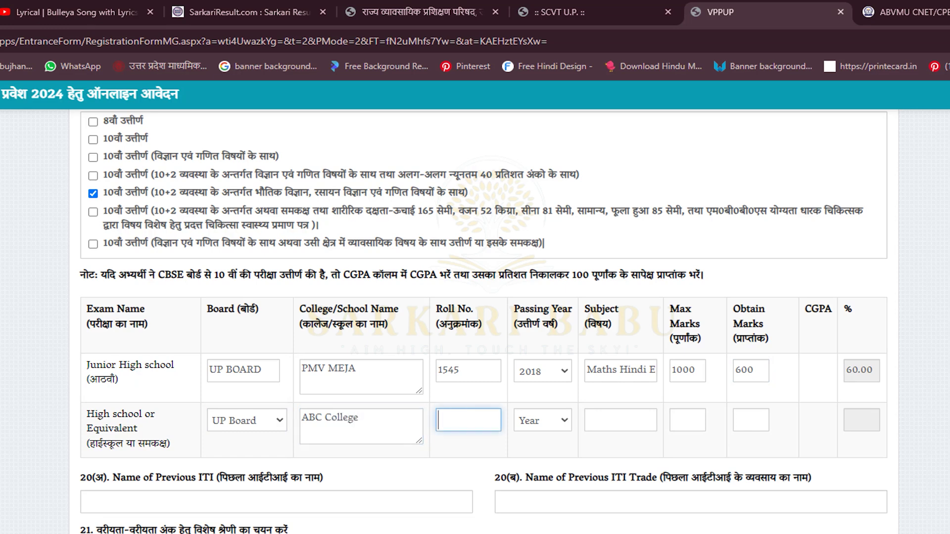
key(Tab)
key(Down)
key(Down)
key(Down)
key(Down)
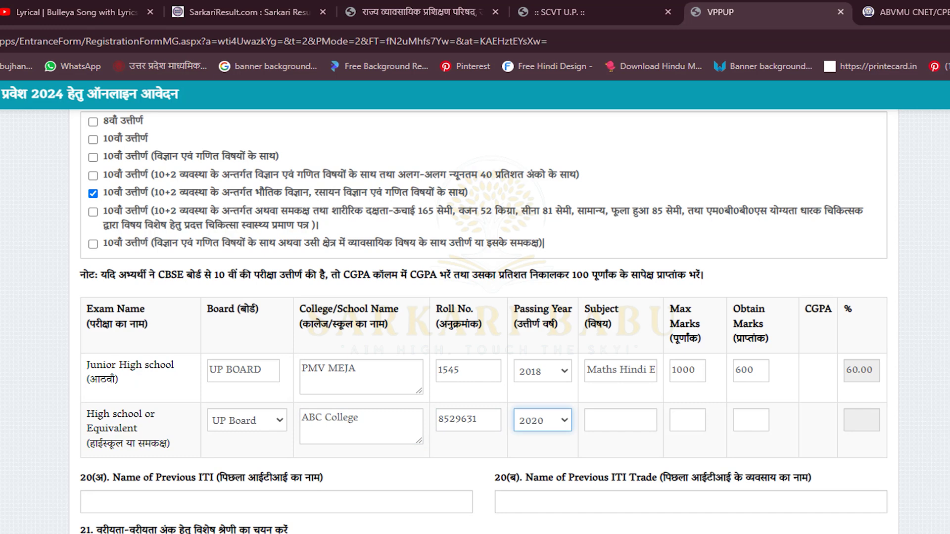
Copy the subject list into the High School row and enter 450 of 600 marks (75%)
click(621, 420)
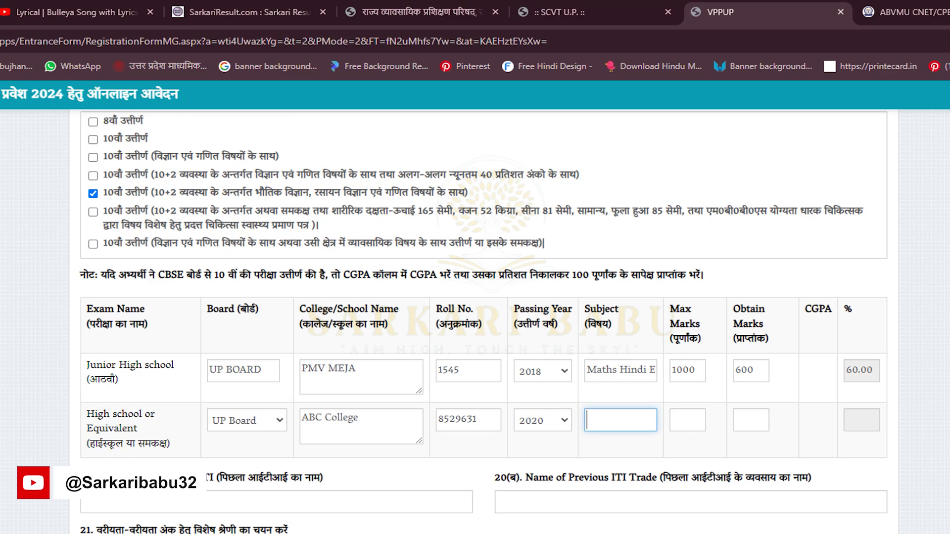
drag(655, 370, 586, 370)
click(620, 420)
text(v)
key(ctrl+v)
click(687, 420)
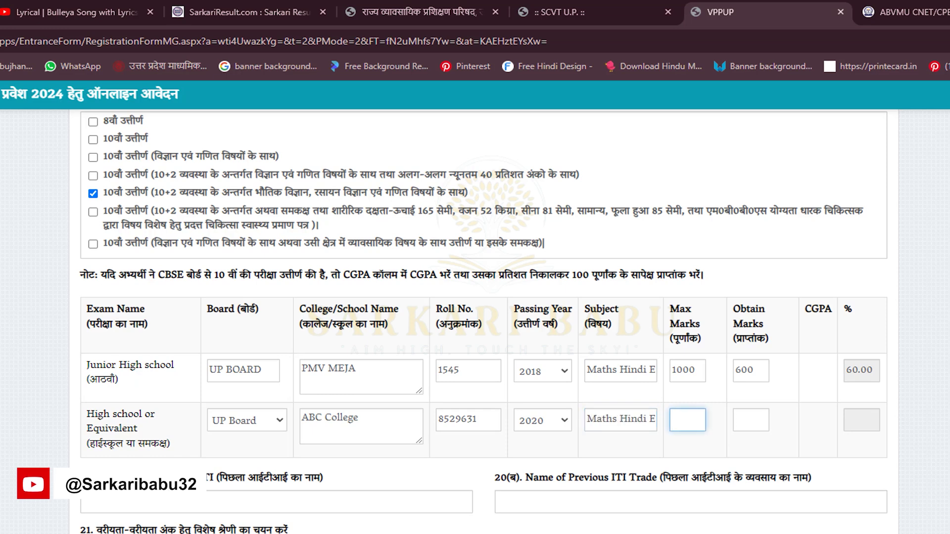
text(600)
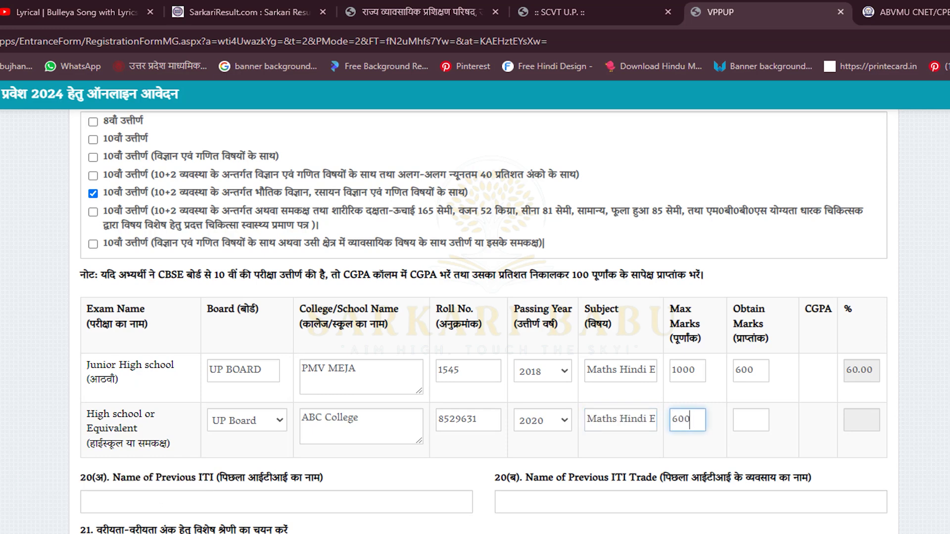
click(750, 420)
text(4)
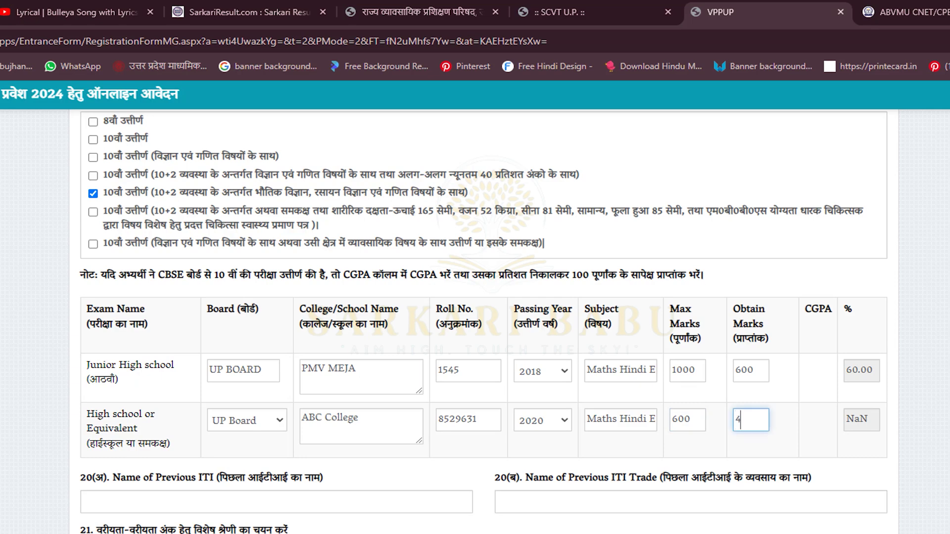
text(50)
key(Tab)
scroll(483, 322, down, 2)
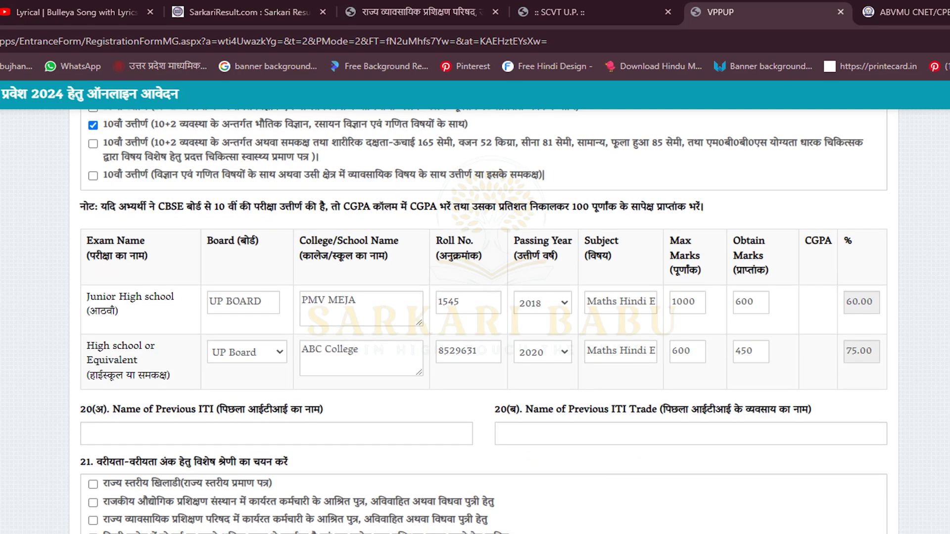
scroll(483, 322, down, 1)
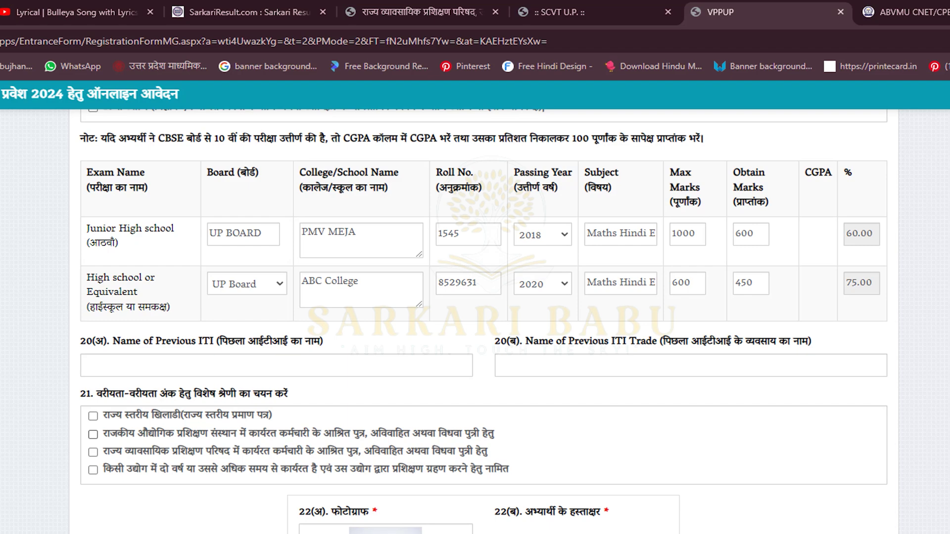
scroll(484, 321, down, 1)
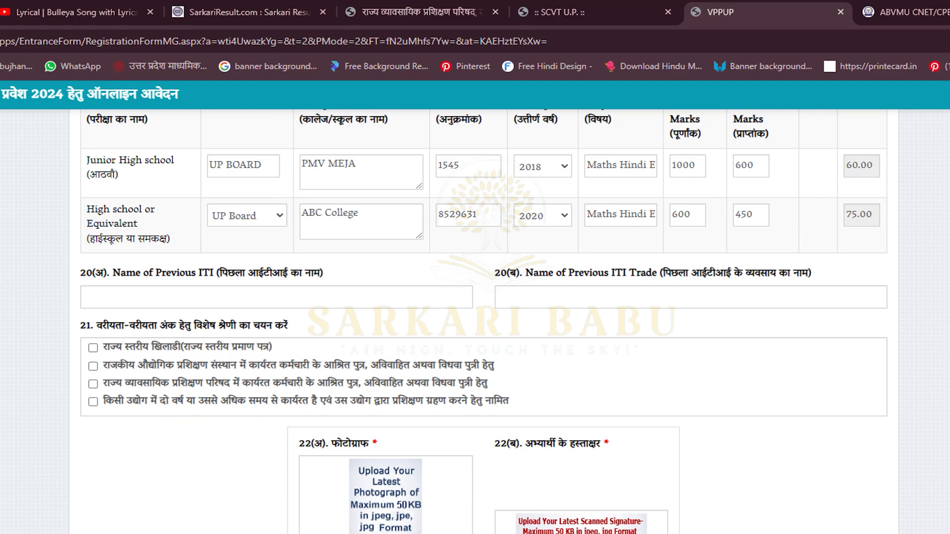
Upload the passport photo and the signature image to the application form
click(386, 495)
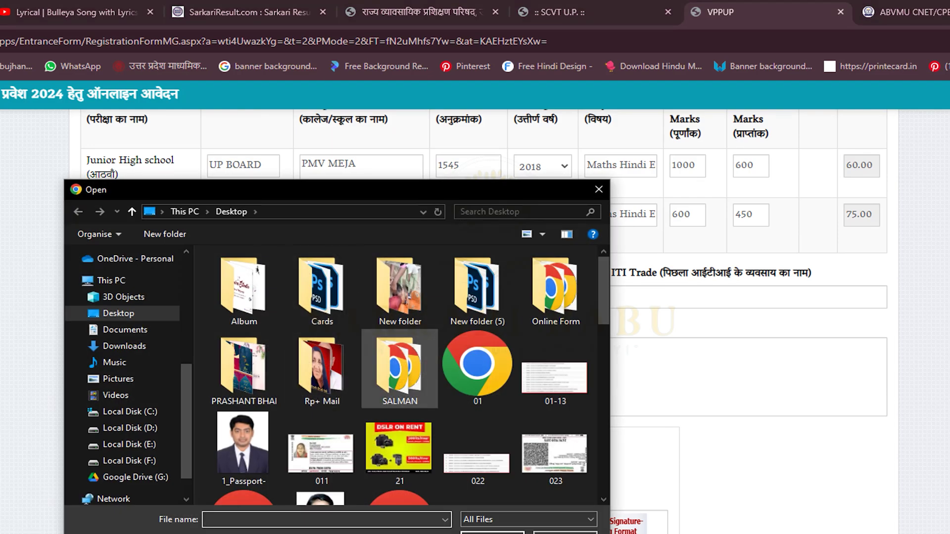
double_click(243, 442)
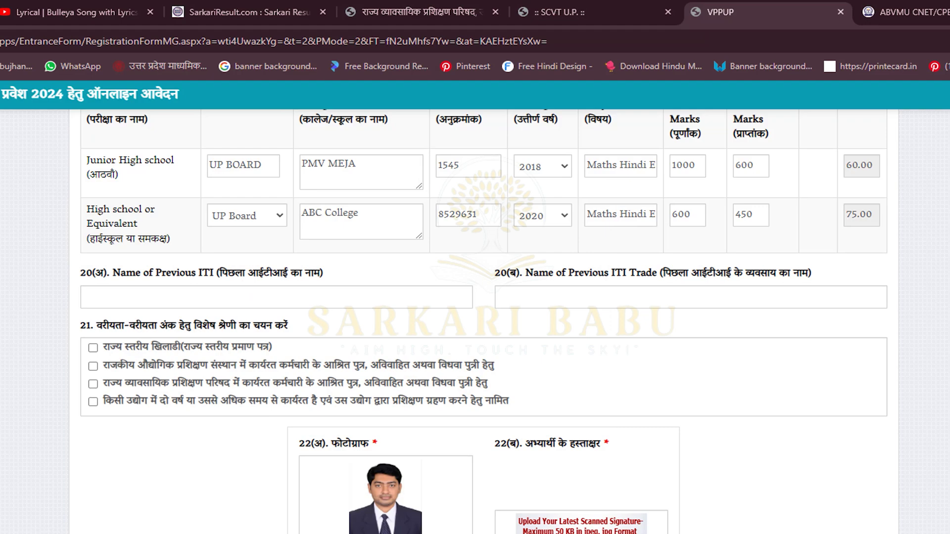
click(581, 523)
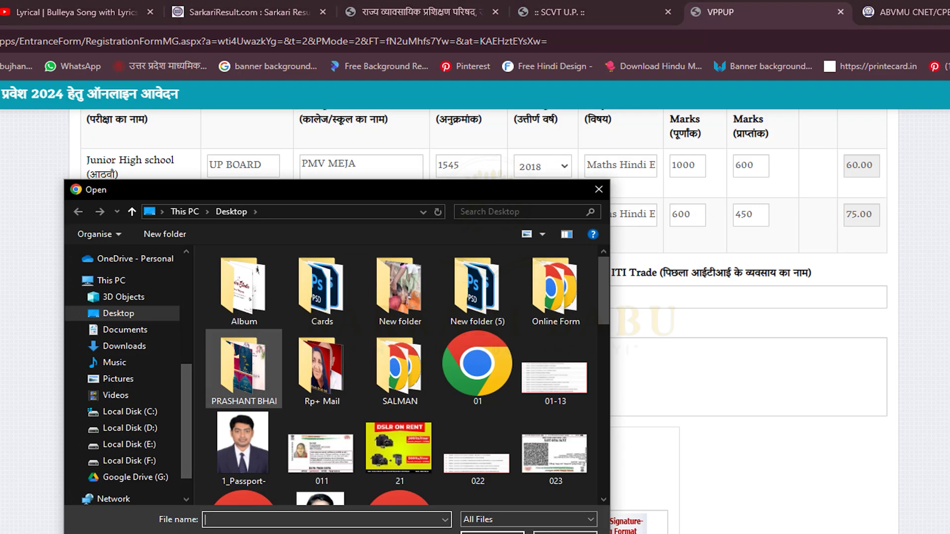
scroll(477, 445, down, 3)
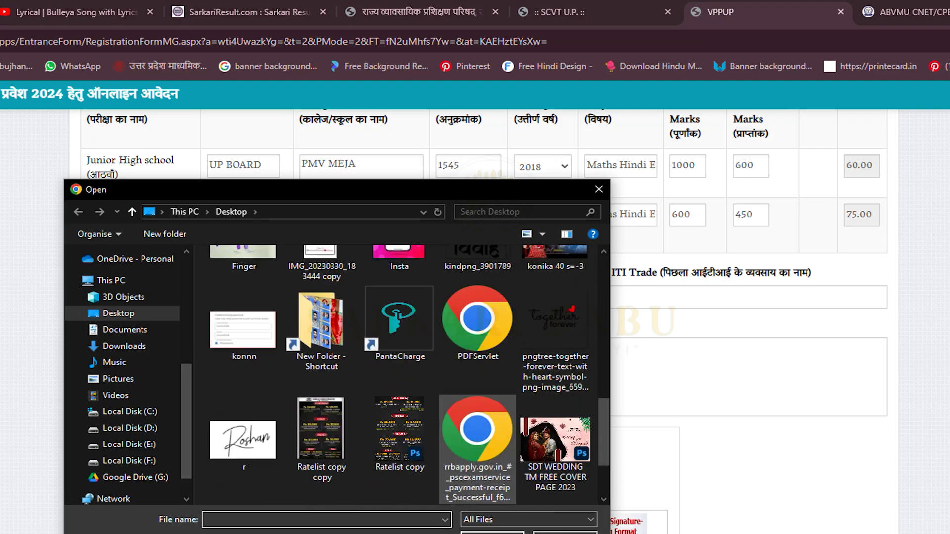
double_click(243, 440)
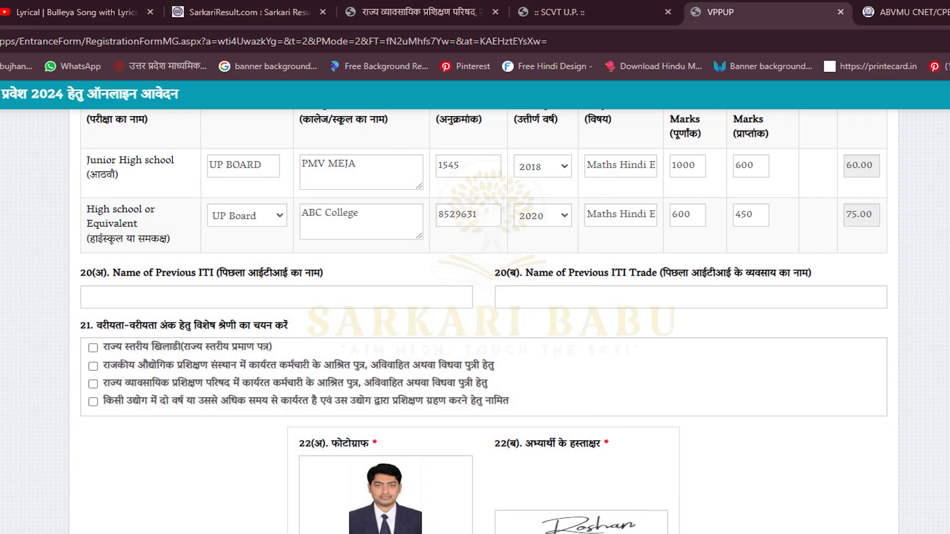
scroll(475, 321, down, 1)
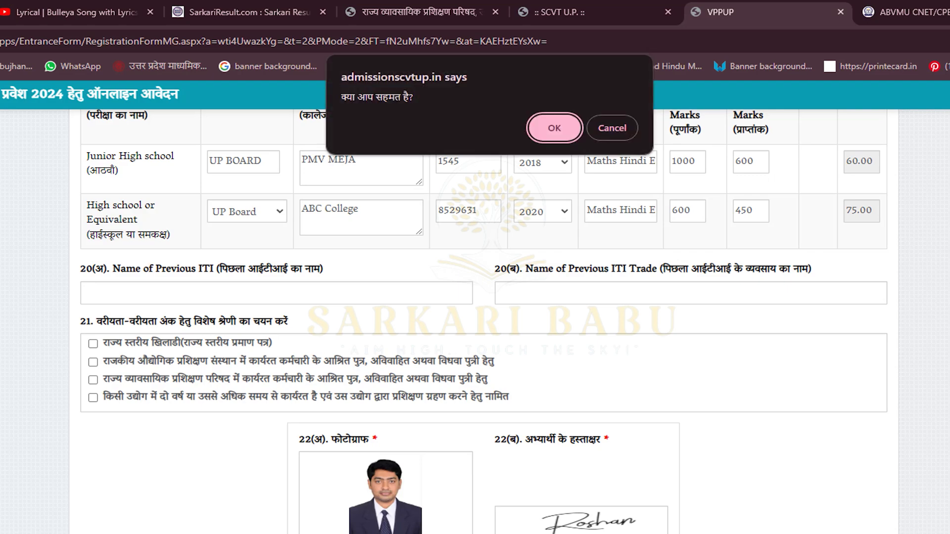
Accept the confirmation to load the STEP-3 page and read its instructions
key(Return)
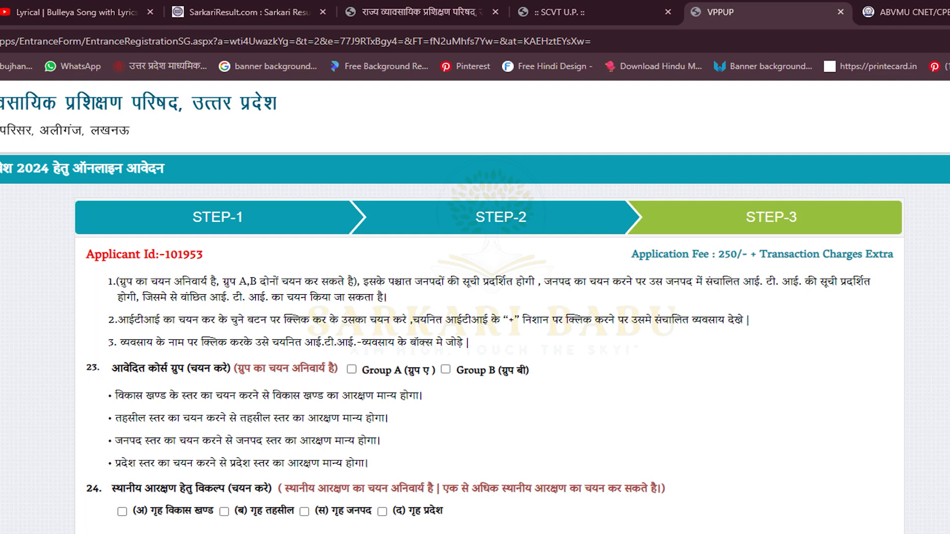
drag(126, 281, 445, 512)
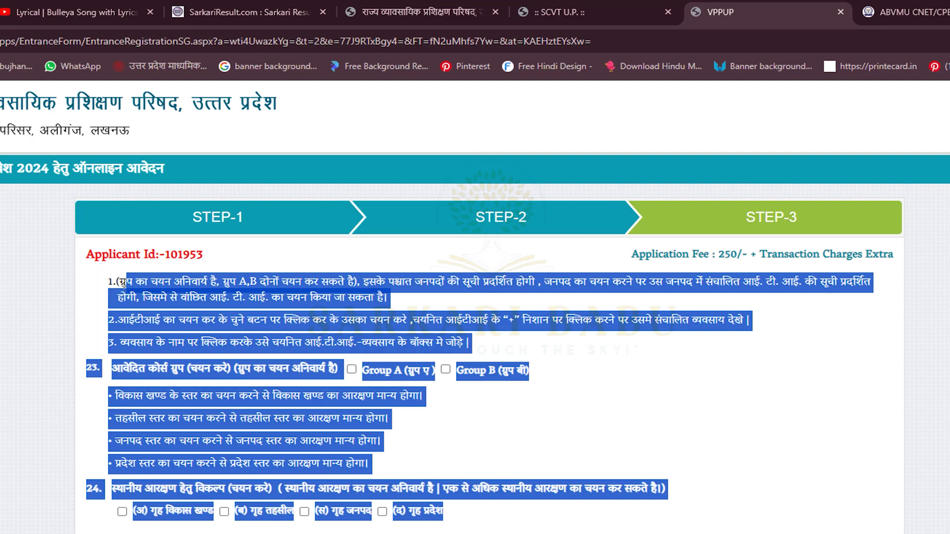
click(880, 302)
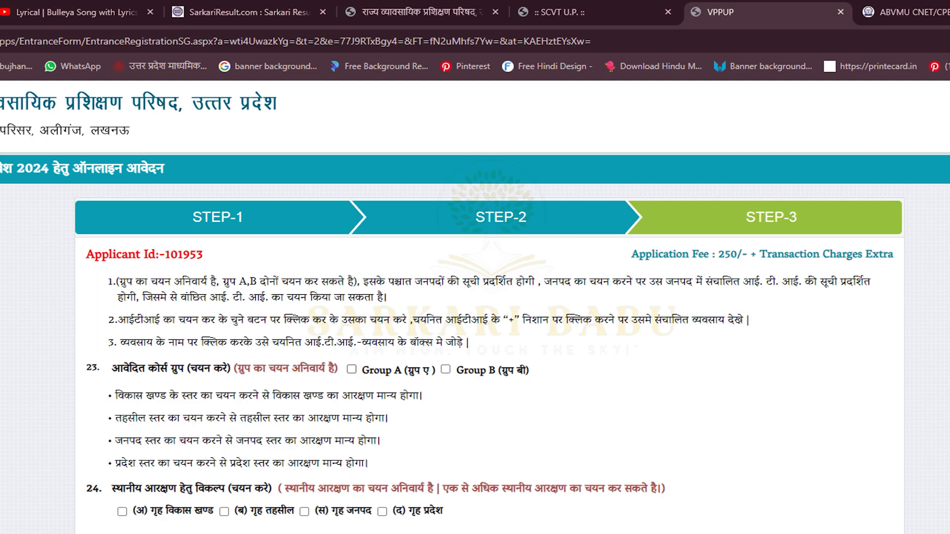
Apply for both Group A and Group B courses
click(345, 369)
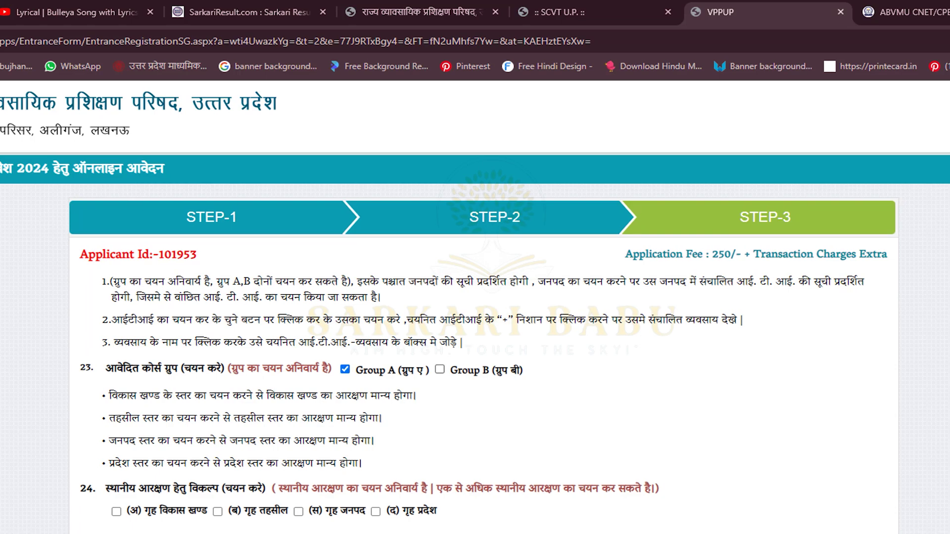
scroll(475, 307, down, 5)
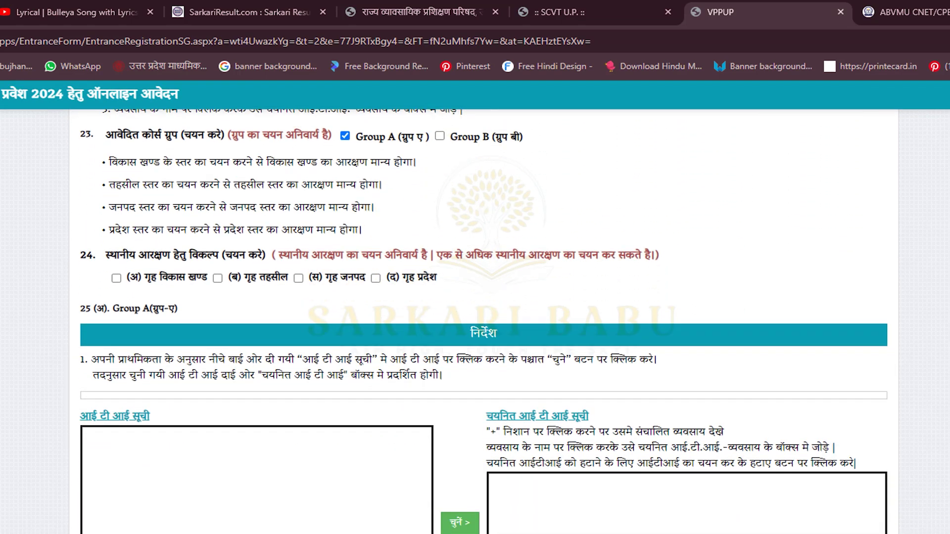
scroll(482, 322, up, 1)
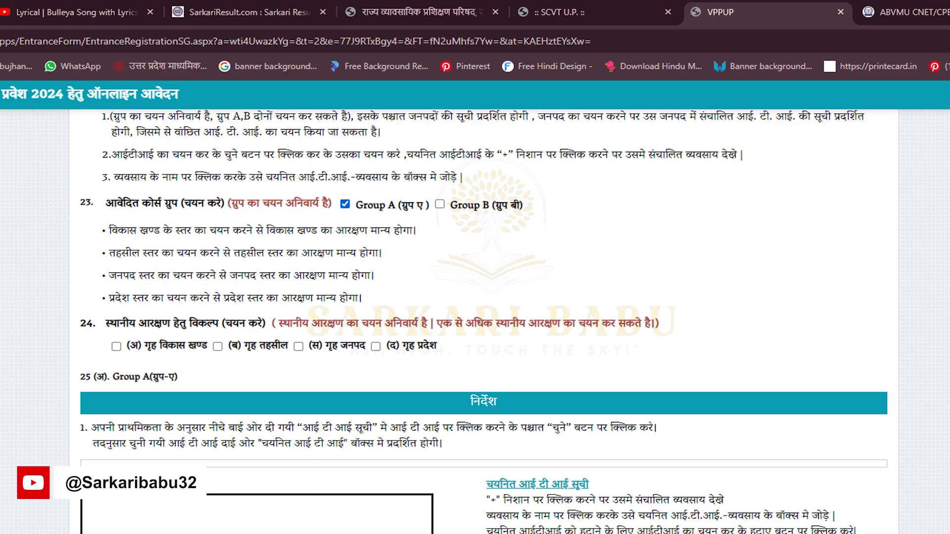
click(439, 204)
scroll(482, 321, up, 1)
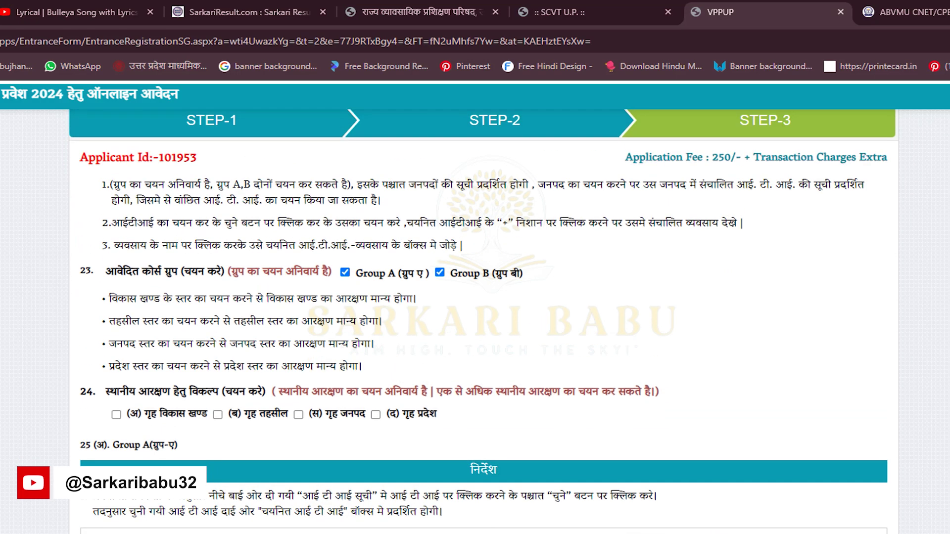
drag(117, 299, 393, 299)
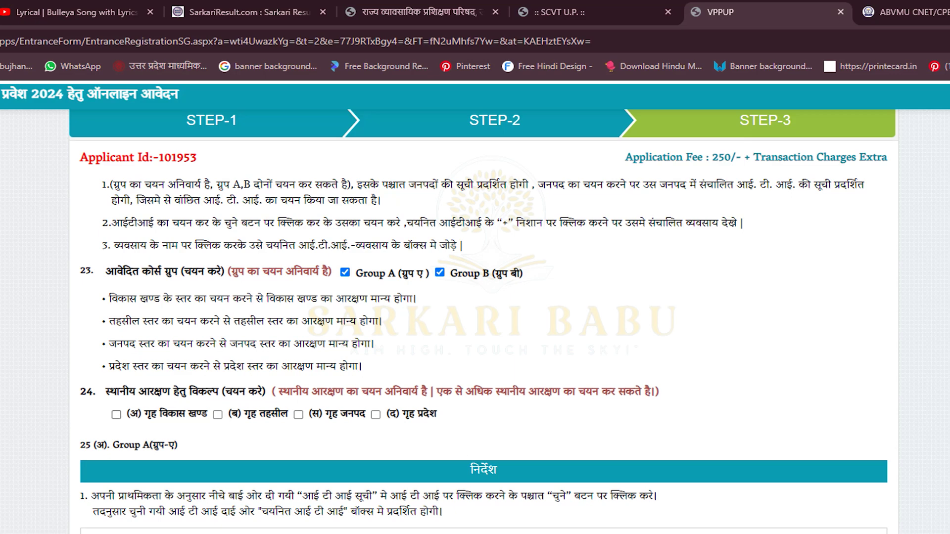
scroll(474, 322, down, 3)
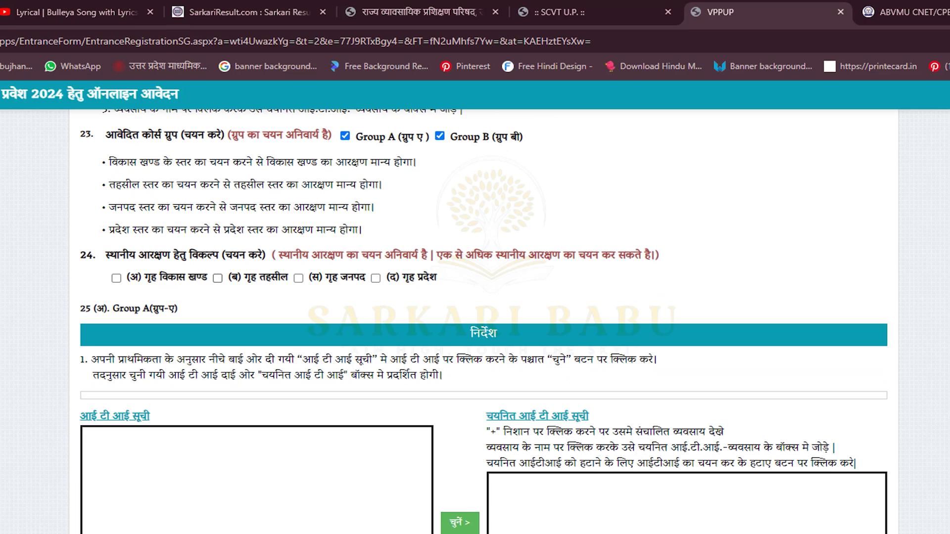
Tick all four local reservations (अ, ब, स, द) and add Agra Private ITI [1066]
click(218, 278)
click(299, 278)
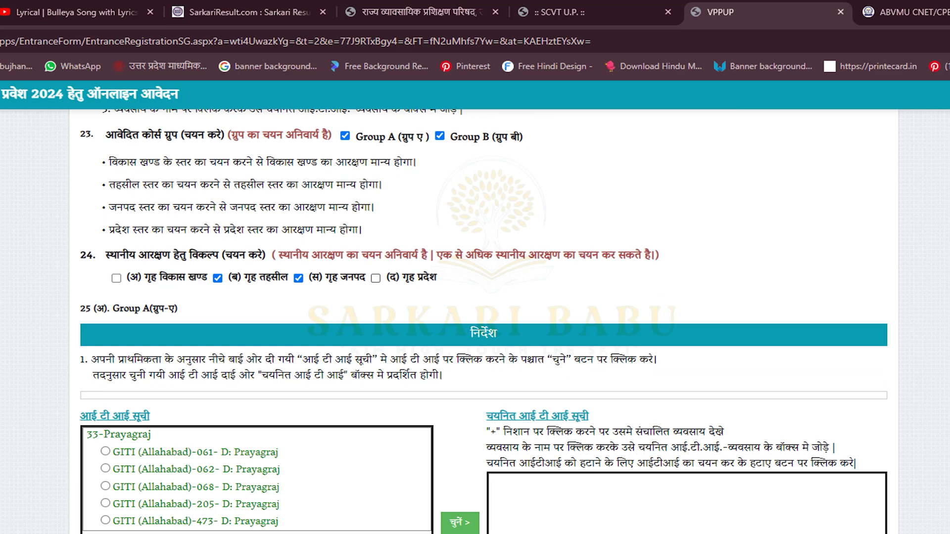
click(375, 278)
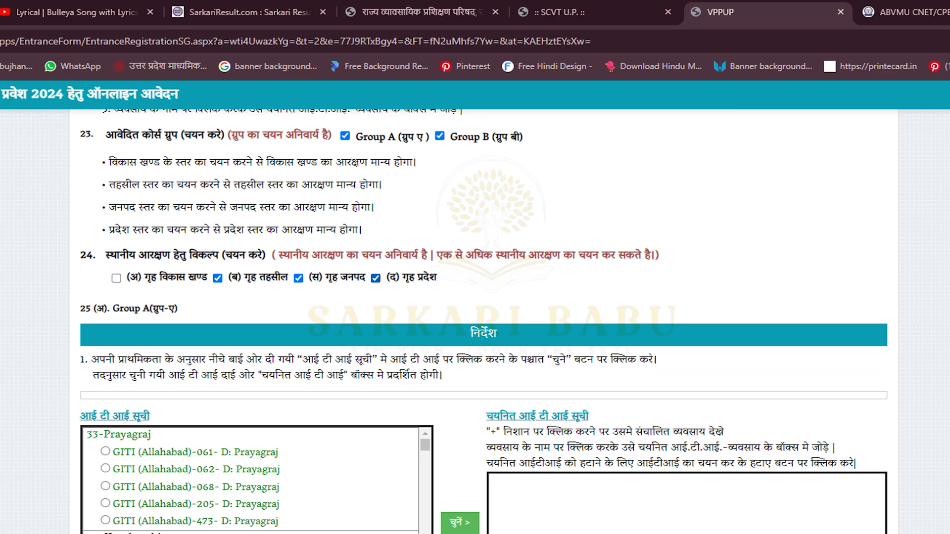
click(375, 278)
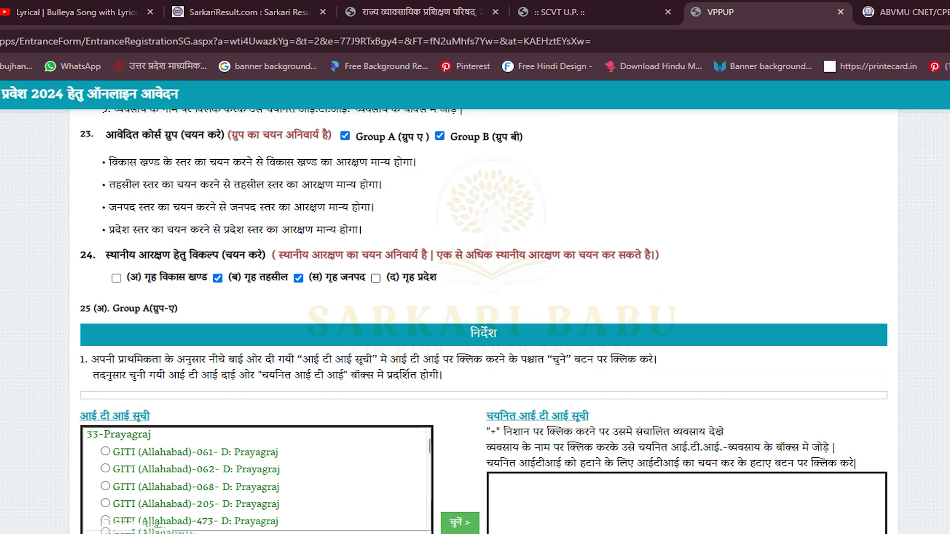
click(375, 278)
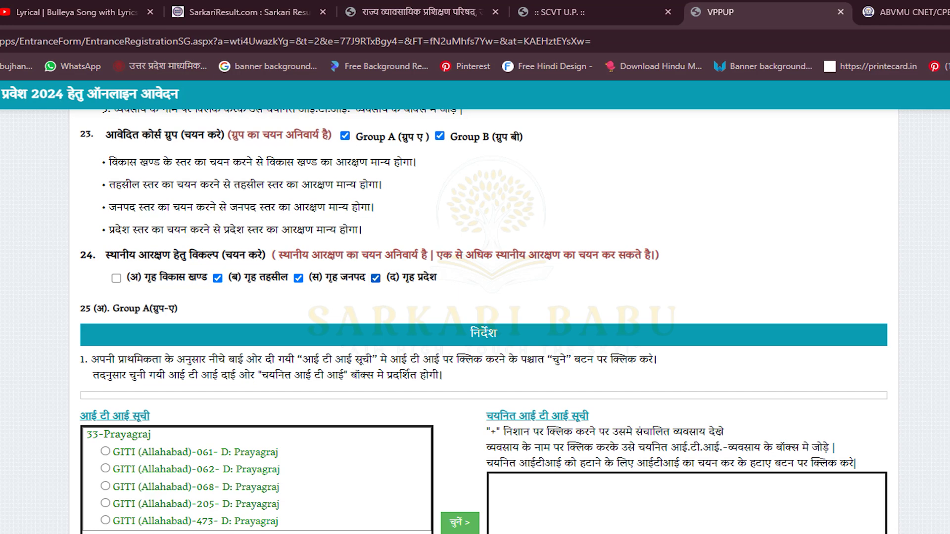
click(116, 278)
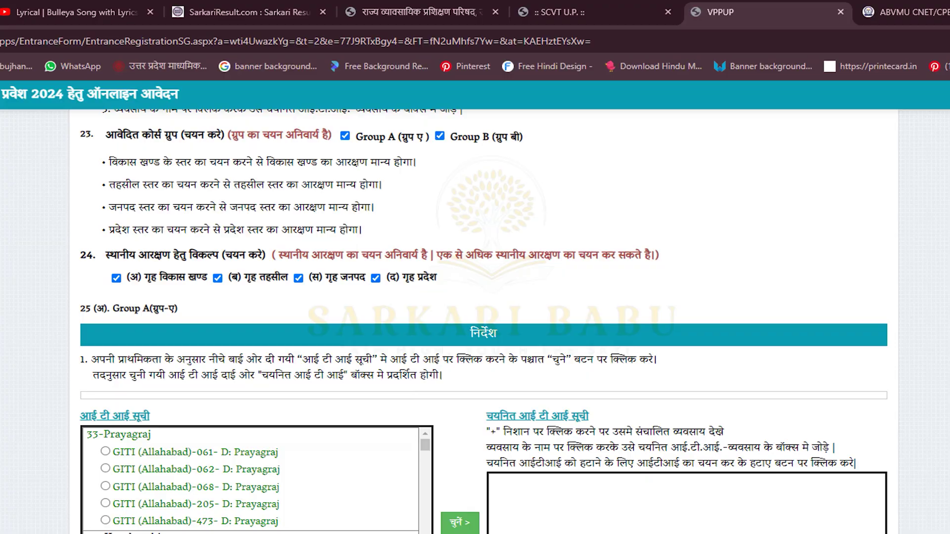
scroll(483, 320, down, 2)
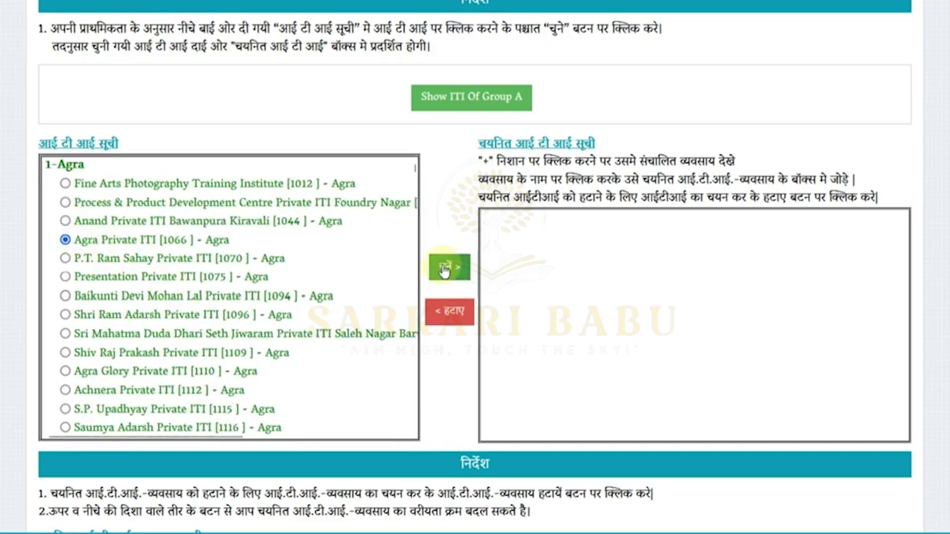
click(449, 268)
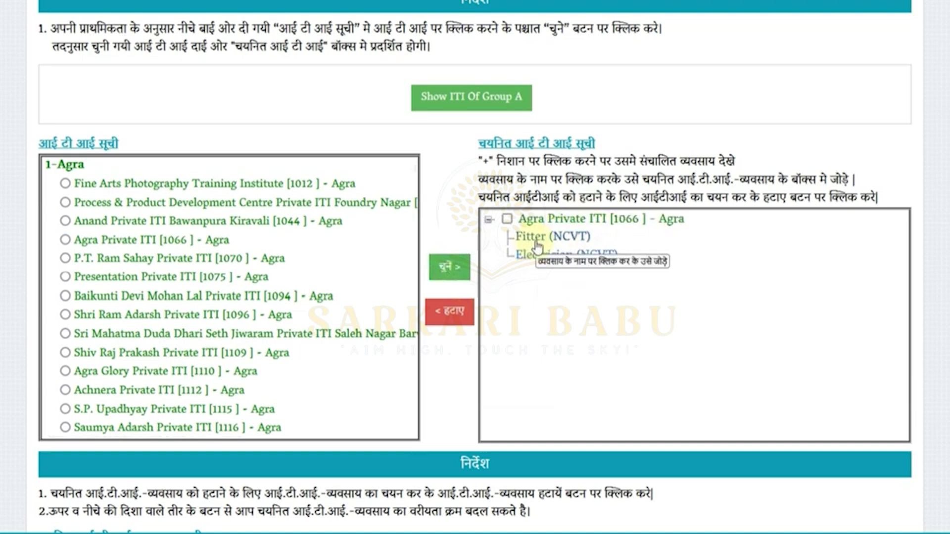
Add Fitter (NCVT) at Agra Private ITI as choice 1, then collapse that ITI's trade list
click(537, 239)
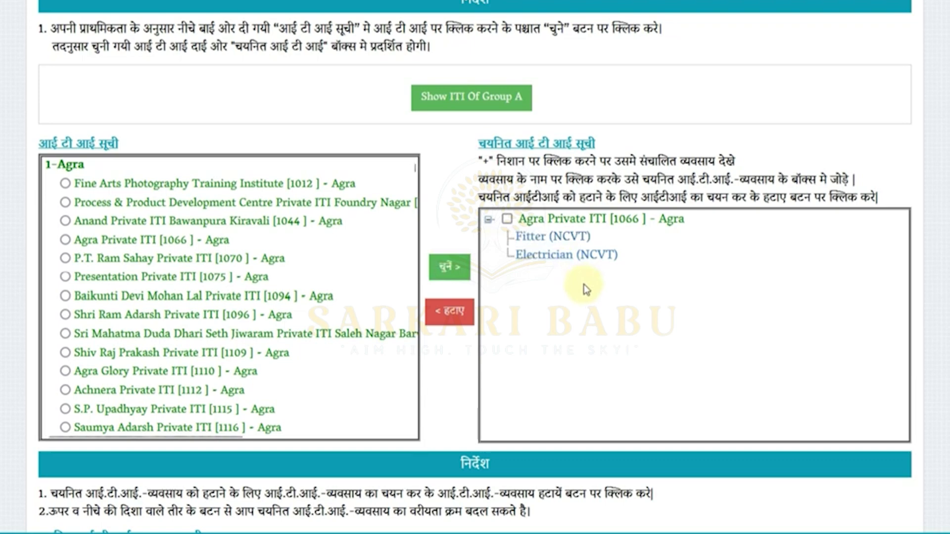
scroll(620, 296, down, 3)
scroll(619, 295, down, 3)
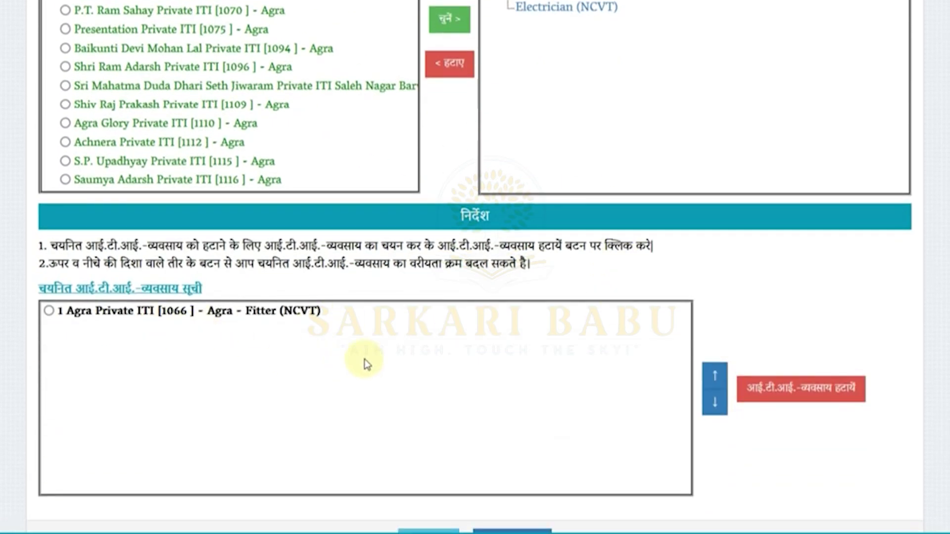
scroll(387, 356, up, 3)
scroll(386, 355, up, 2)
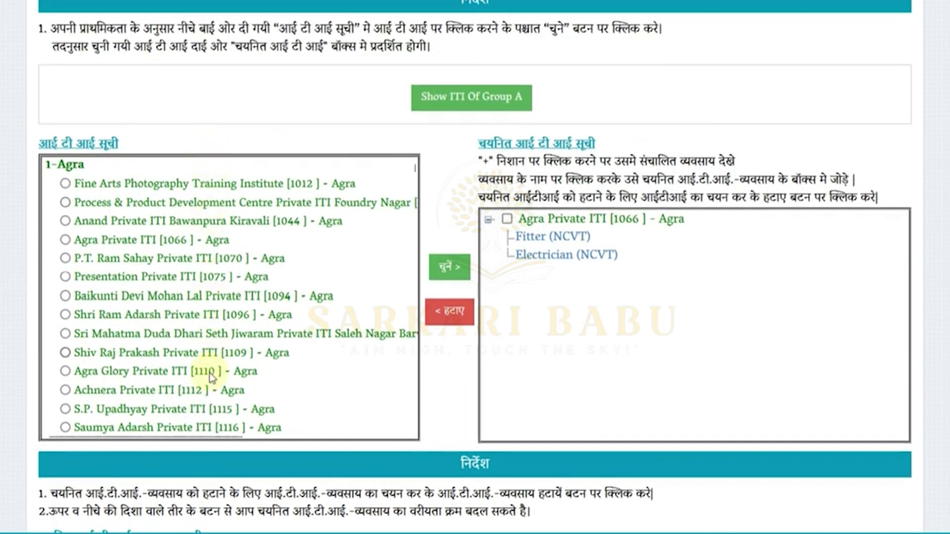
click(488, 220)
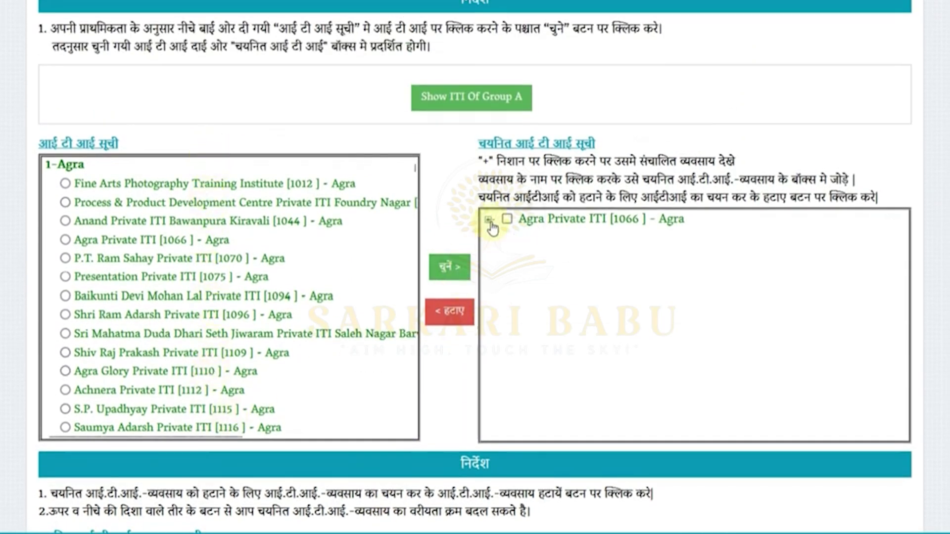
Add Shri Ram Adarsh Private ITI [1096] to the chosen ITIs and review its available trades
click(65, 315)
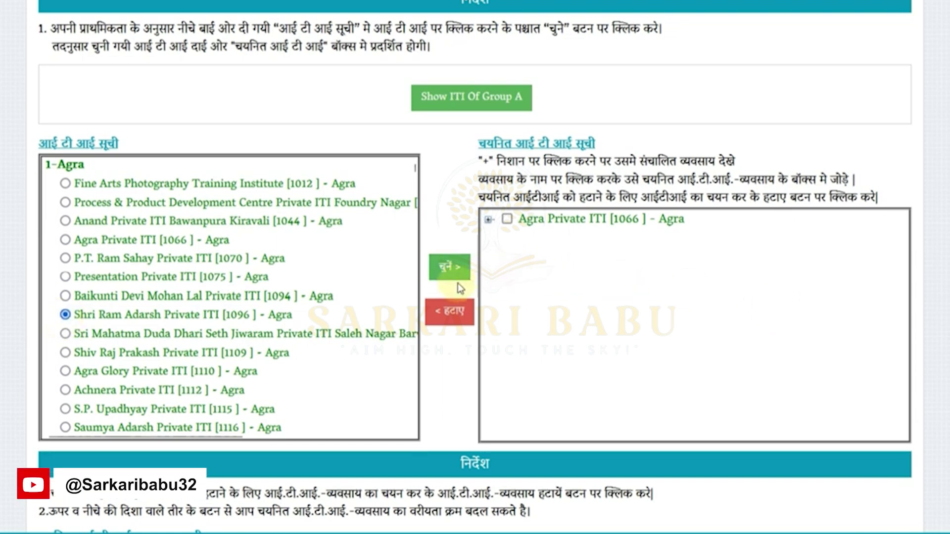
click(450, 269)
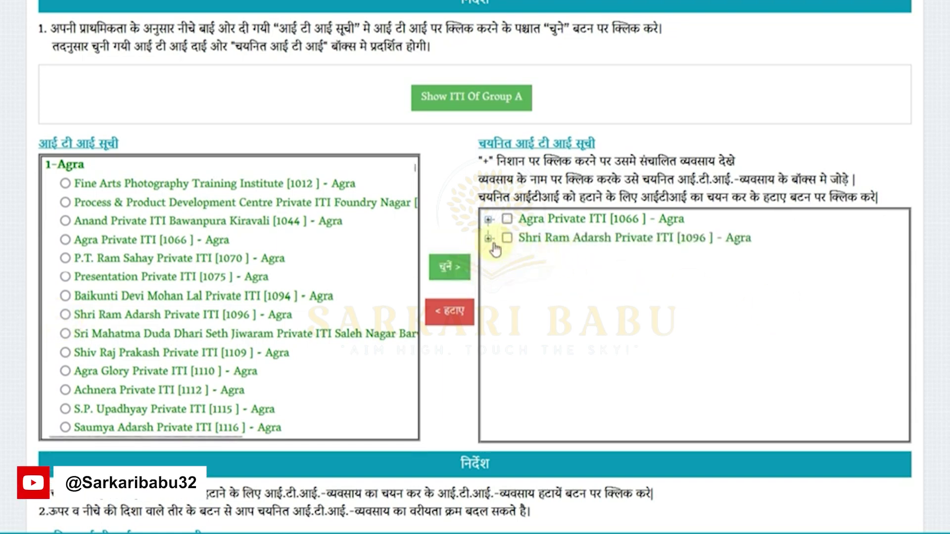
click(488, 238)
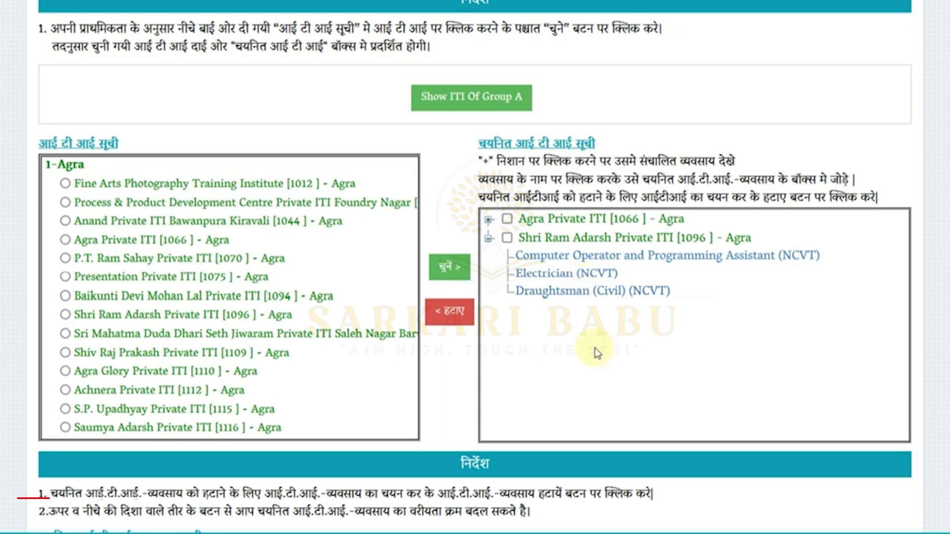
scroll(595, 348, down, 3)
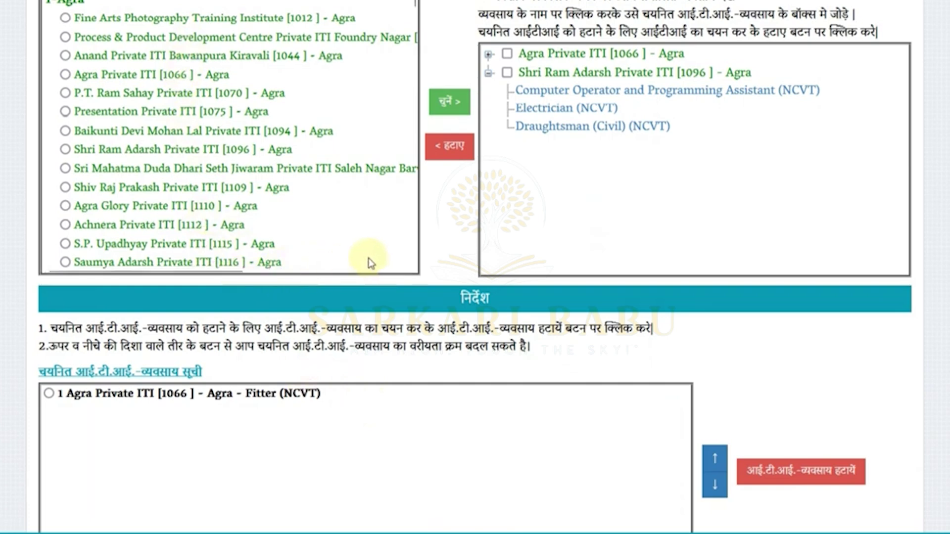
scroll(372, 262, down, 3)
scroll(423, 313, down, 3)
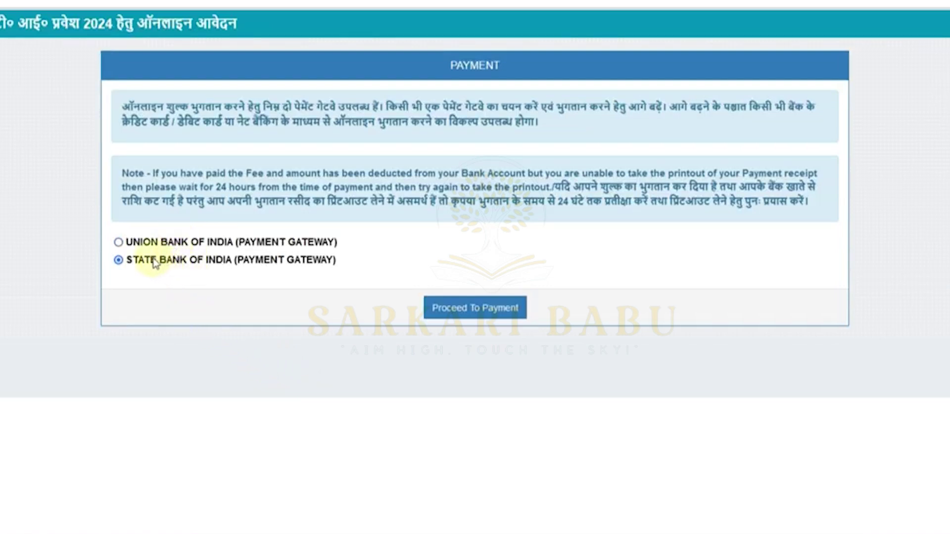
Proceed to payment with STATE BANK OF INDIA (PAYMENT GATEWAY) selected
click(465, 312)
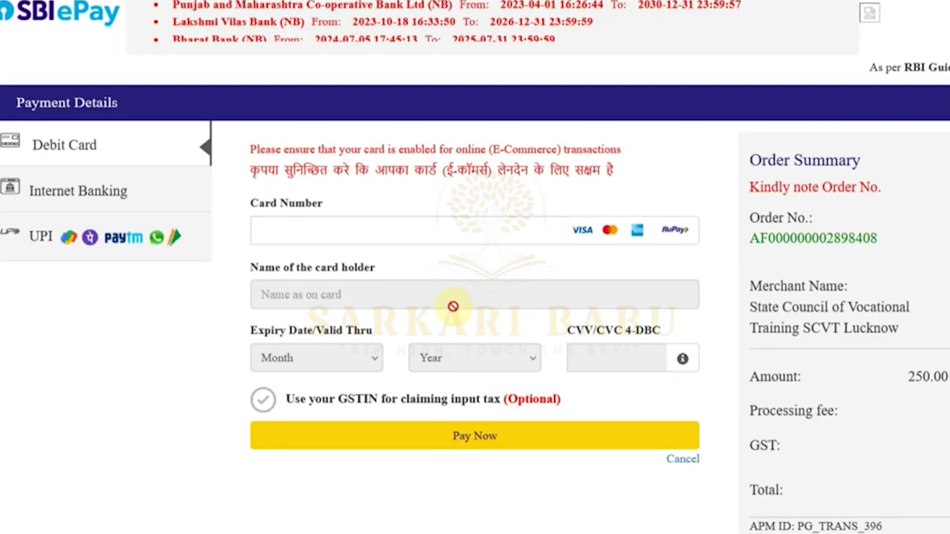
Check the Internet Banking and UPI options for the 250.00 fee, then return to Debit Card
click(106, 190)
click(112, 237)
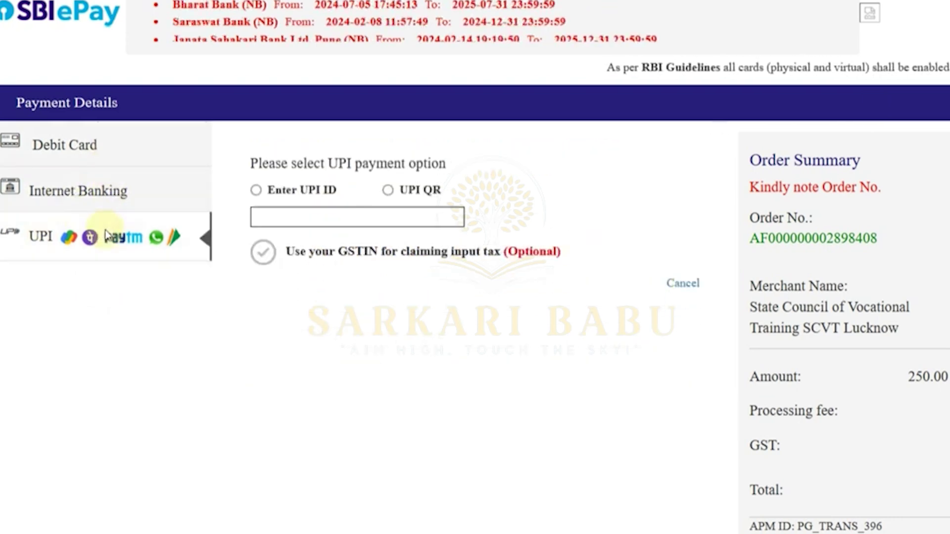
click(100, 163)
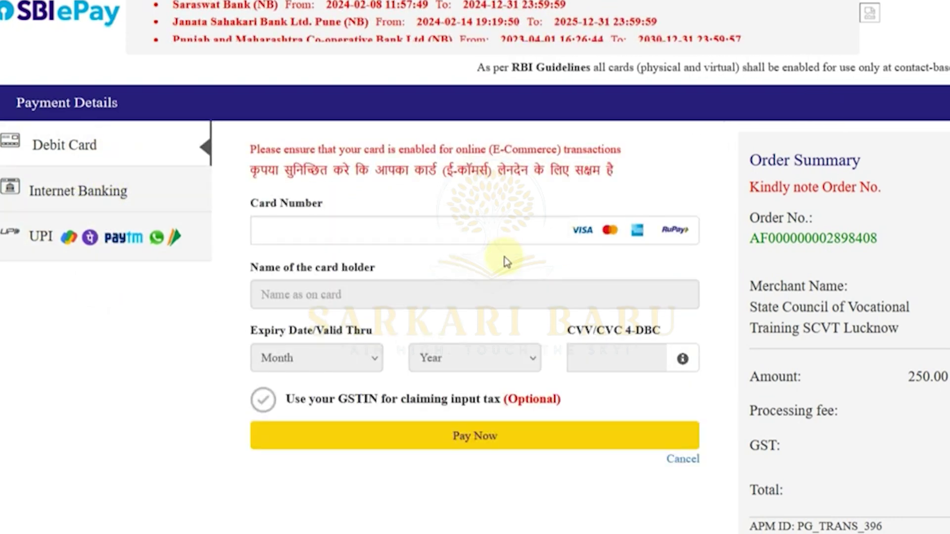